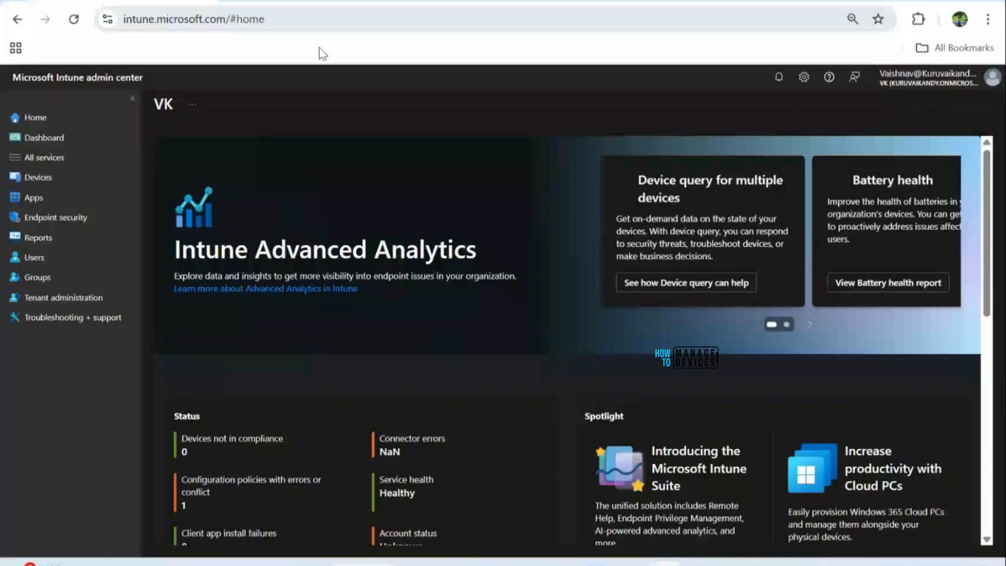
# - Open the Endpoint Privilege Management policies list under Endpoint security
pyautogui.click(55, 217)
pyautogui.click(200, 370)
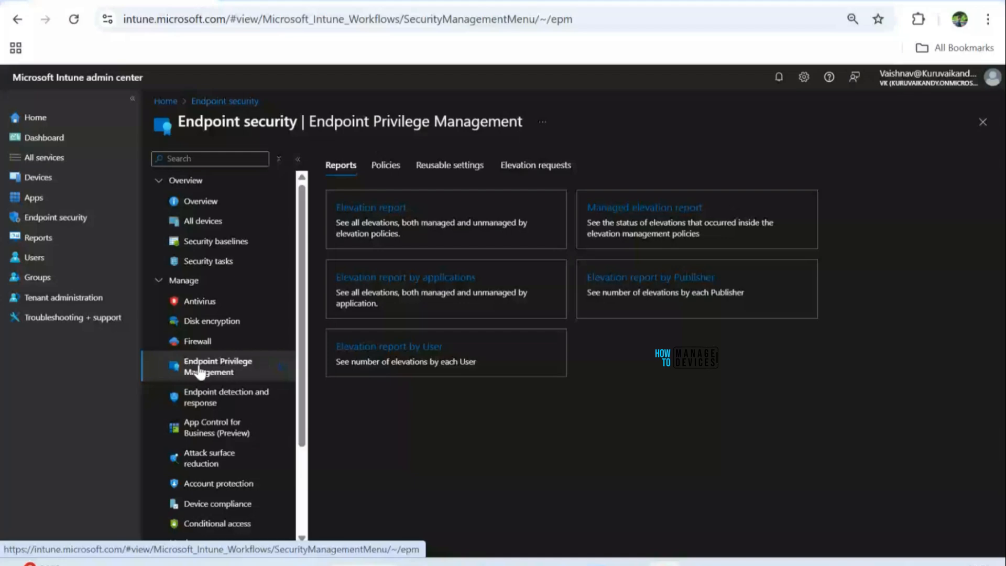
pyautogui.click(392, 169)
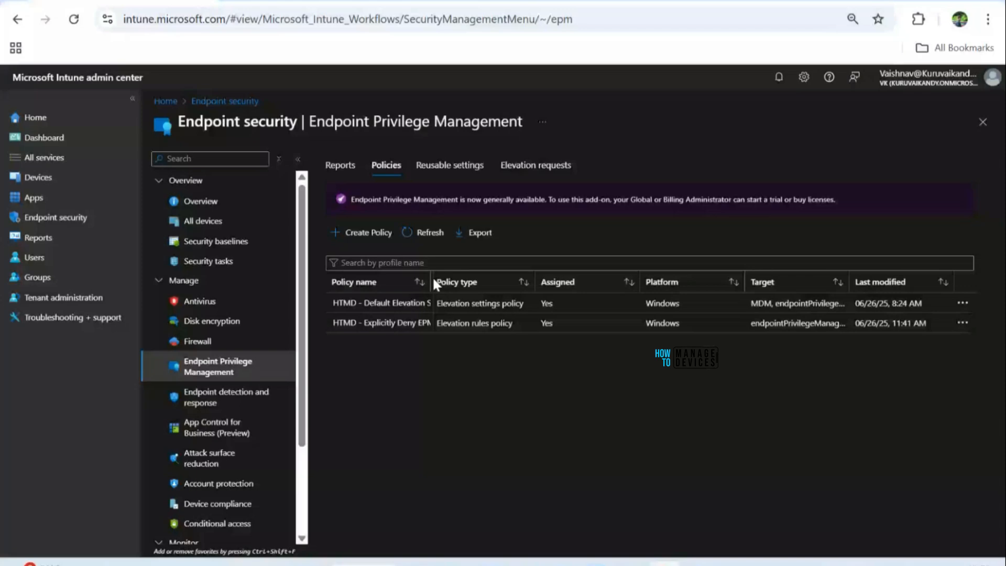
# - Review the privilege management elevation client settings of the HTMD - Default Elevation Settings Policy, and return to the policies list
pyautogui.moveTo(434, 280); pyautogui.dragTo(446, 281)
pyautogui.click(396, 305)
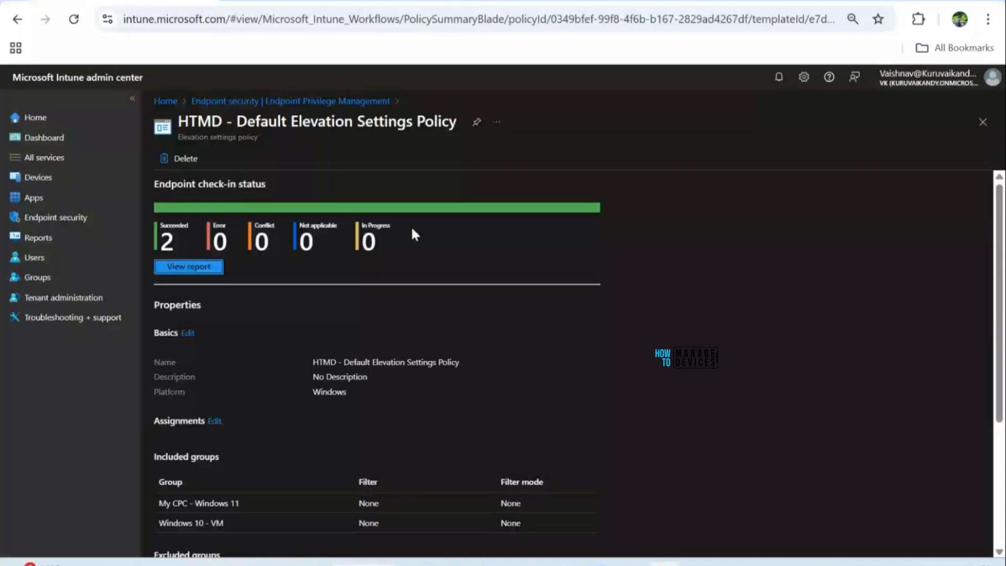
pyautogui.scroll(-4, 411, 265)
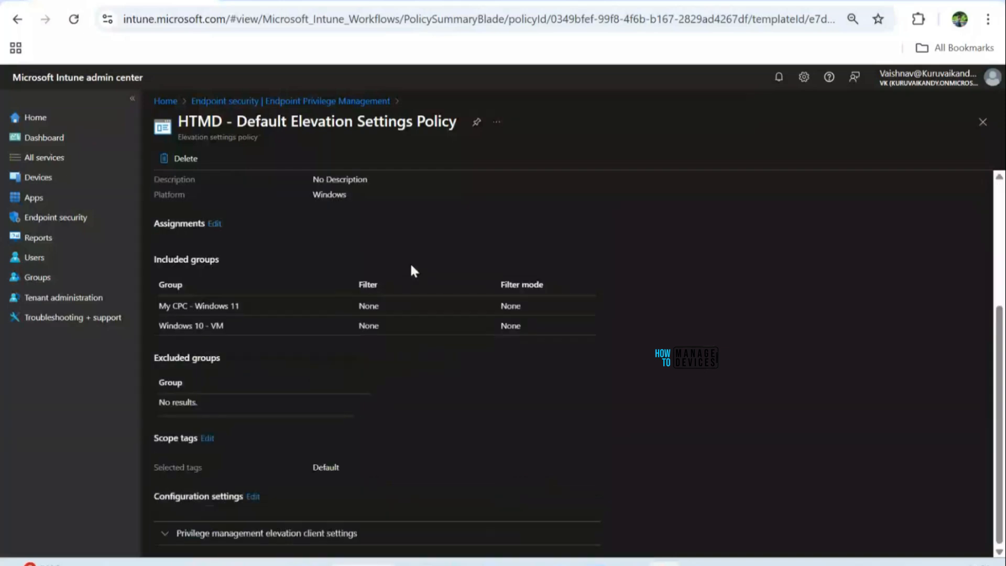
pyautogui.click(195, 536)
pyautogui.scroll(-1, 288, 348)
pyautogui.scroll(-2, 259, 487)
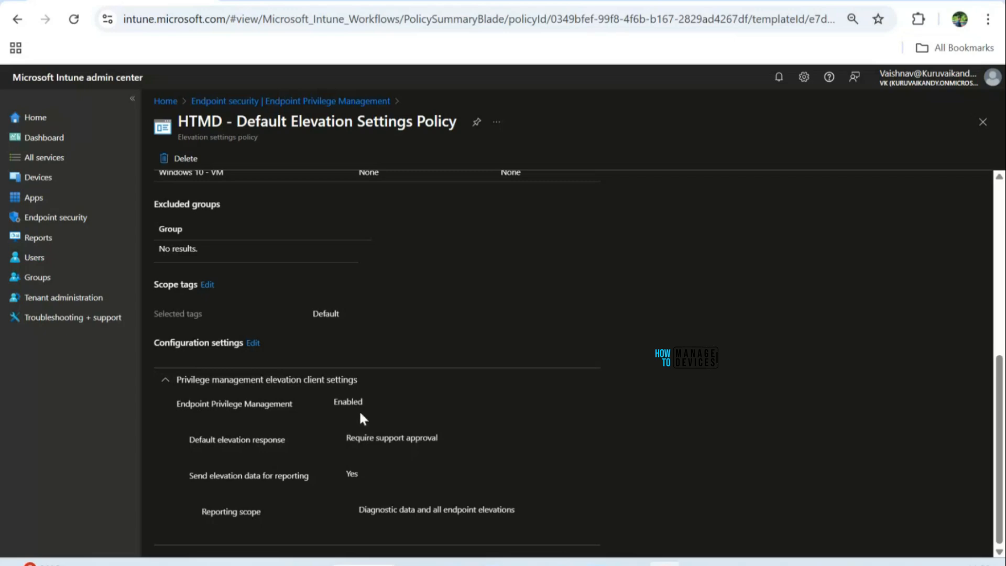
pyautogui.click(346, 101)
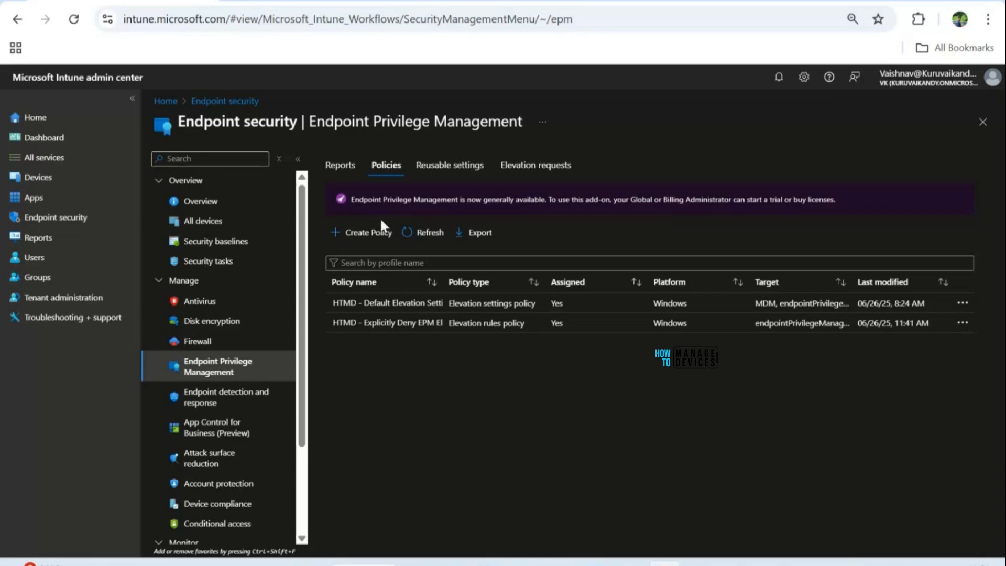
# - Start creating a policy for the Windows platform with the Elevation rules policy profile
pyautogui.click(359, 236)
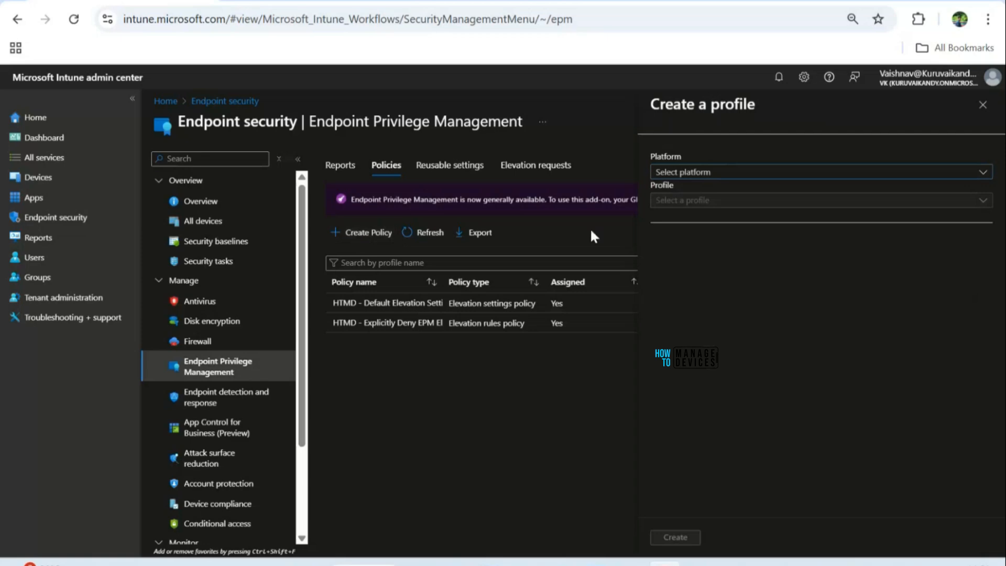
pyautogui.click(697, 176)
pyautogui.click(694, 186)
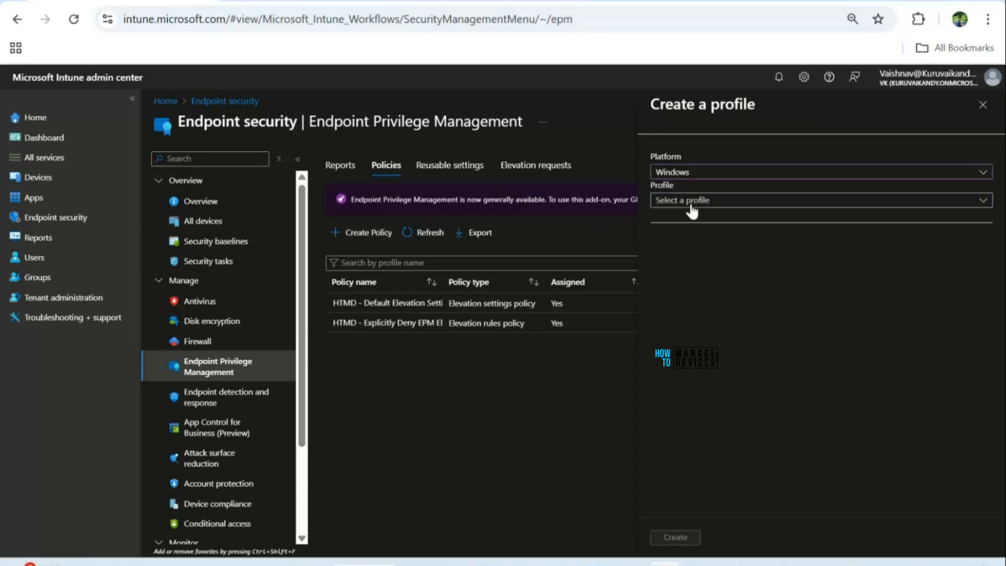
pyautogui.click(692, 210)
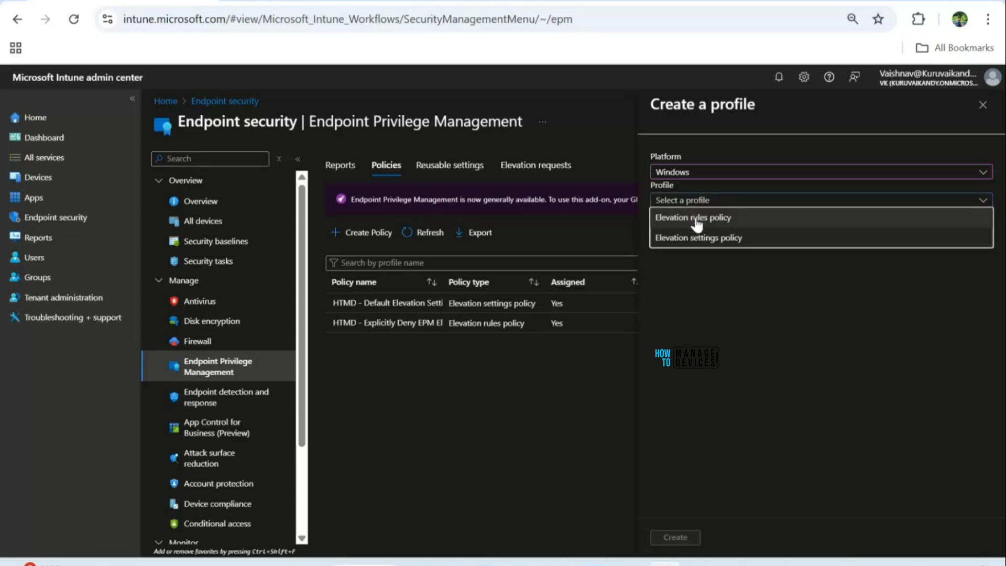
pyautogui.click(696, 220)
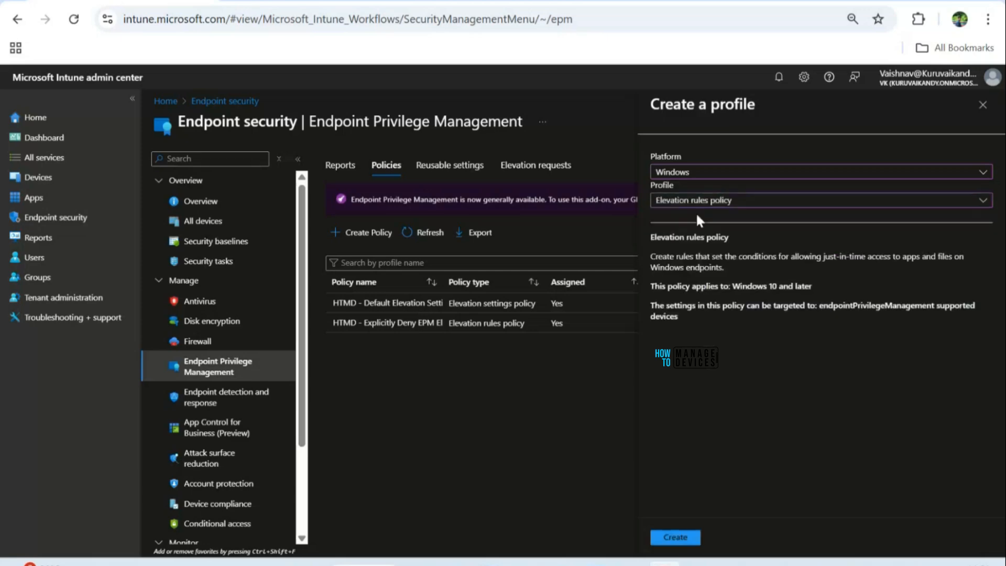
pyautogui.click(678, 537)
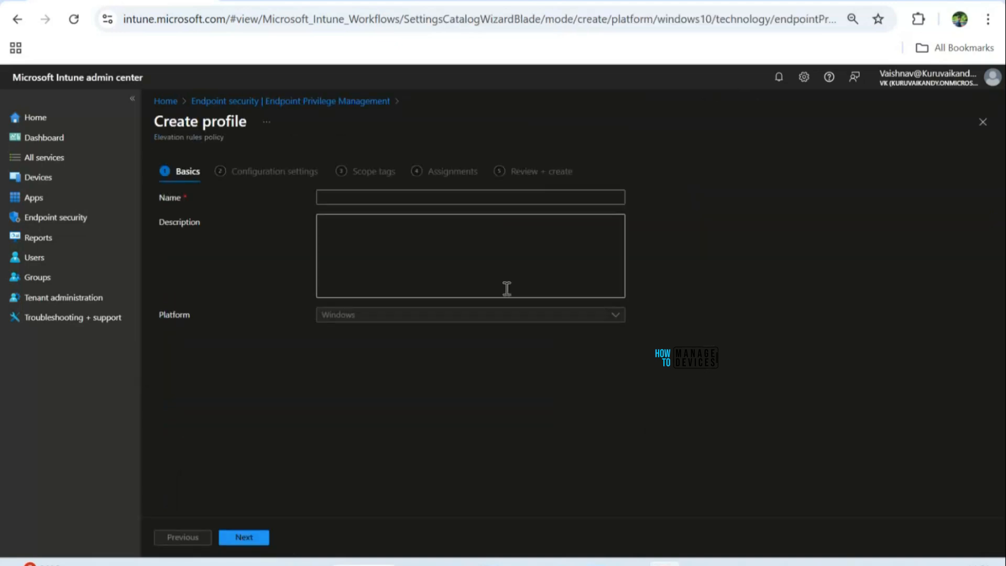
# - Name the profile "HTMD - Explicitly Deny EPM Elevation Rule Policy" and proceed to the configuration settings
pyautogui.click(366, 201)
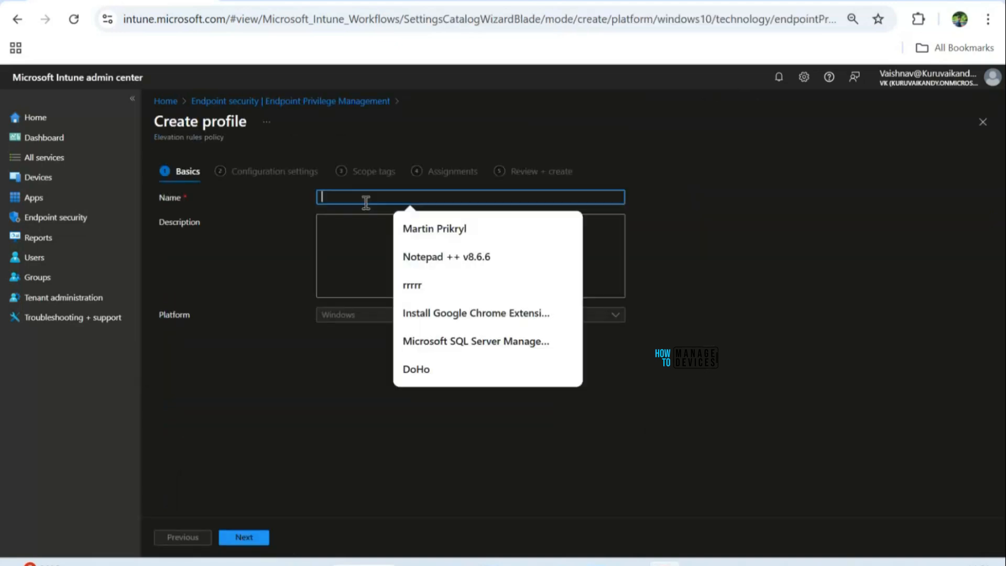
pyautogui.write('HTMD -')
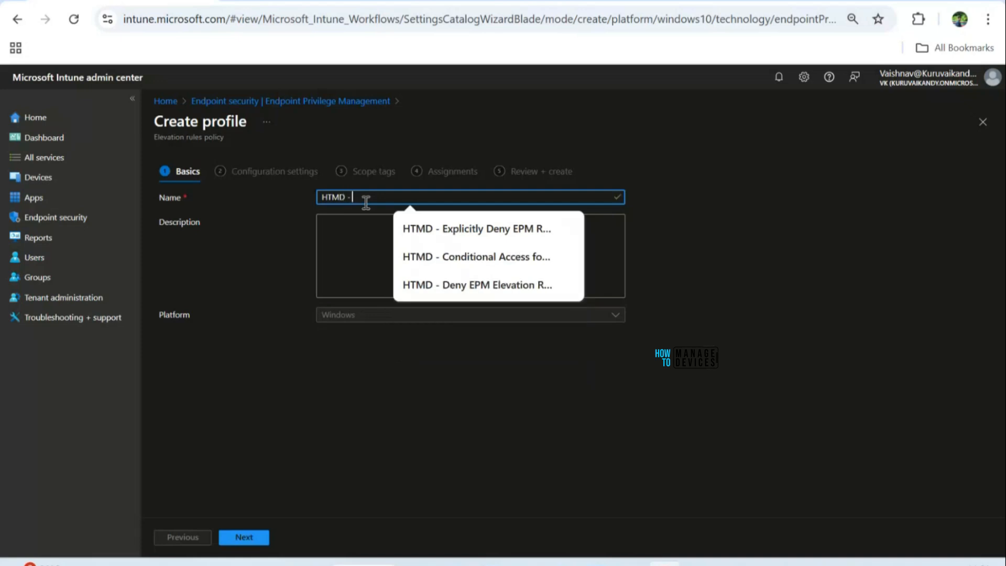
pyautogui.write('Explicit')
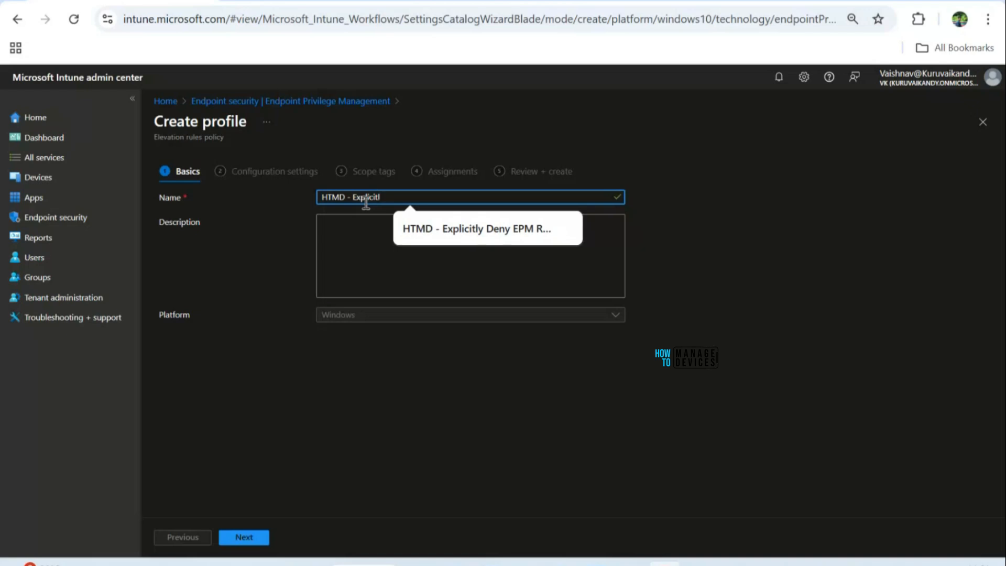
pyautogui.write('l')
pyautogui.write('ly Deny EPM Elevation')
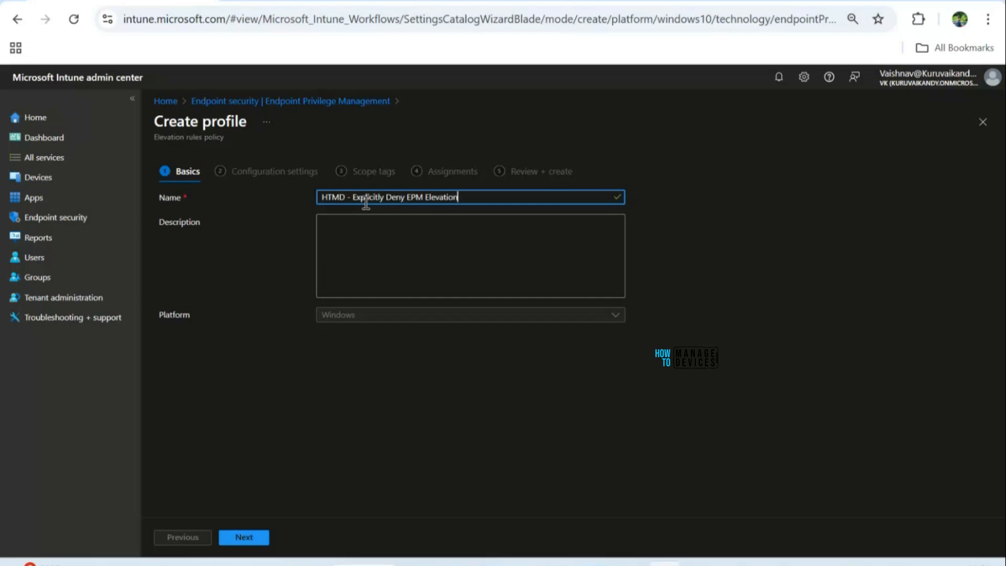
pyautogui.write('R')
pyautogui.press('BackSpace')
pyautogui.write('Rule Policy')
pyautogui.click(254, 541)
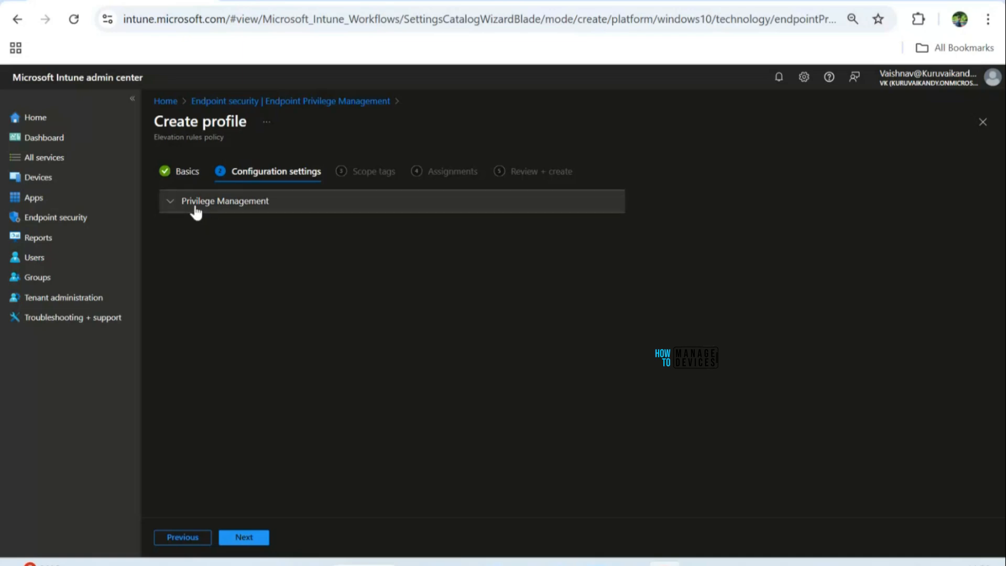
# - Edit the rule instance under Privilege Management and name the rule "VNC-Viewer Deny Rule"
pyautogui.click(196, 210)
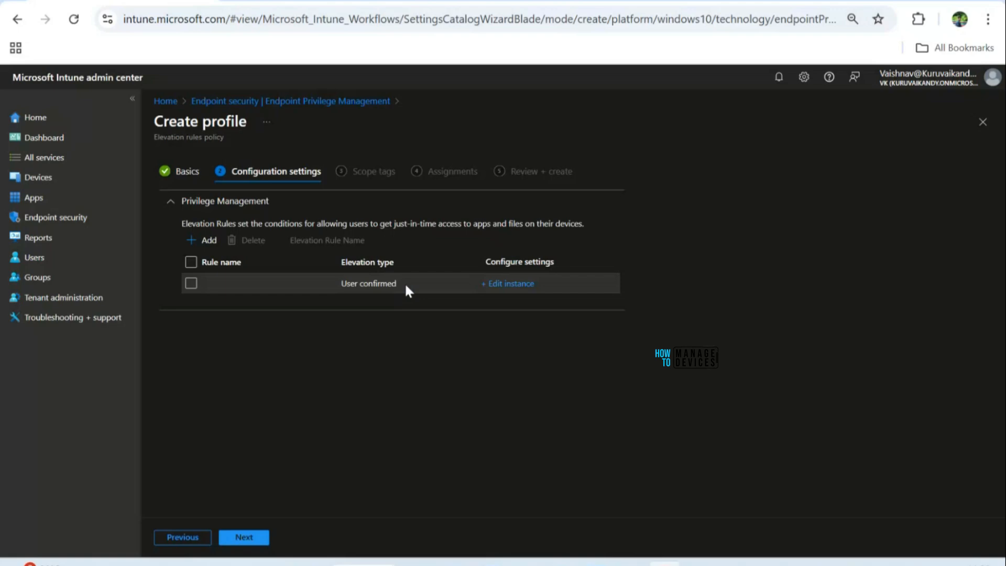
pyautogui.click(509, 284)
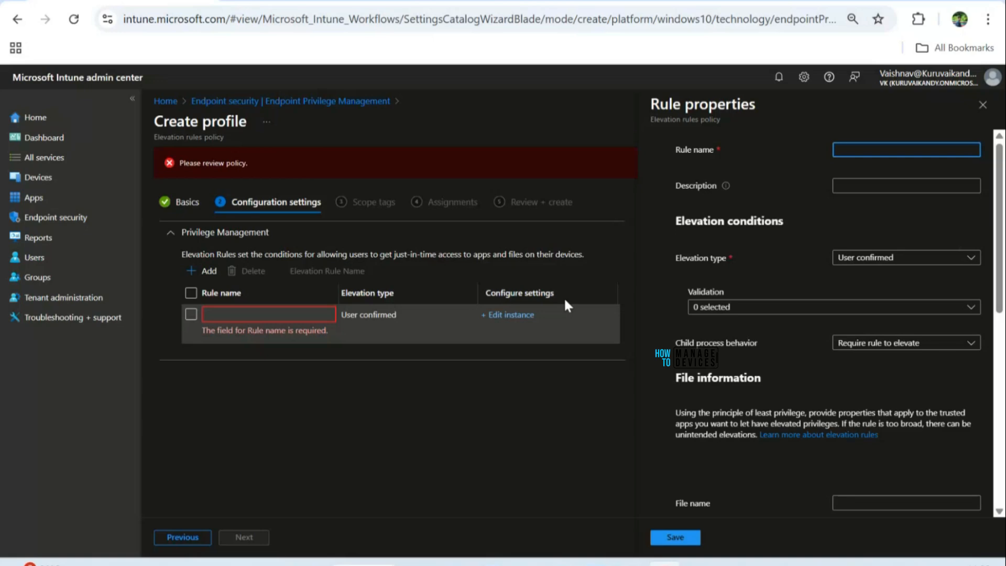
pyautogui.write('V')
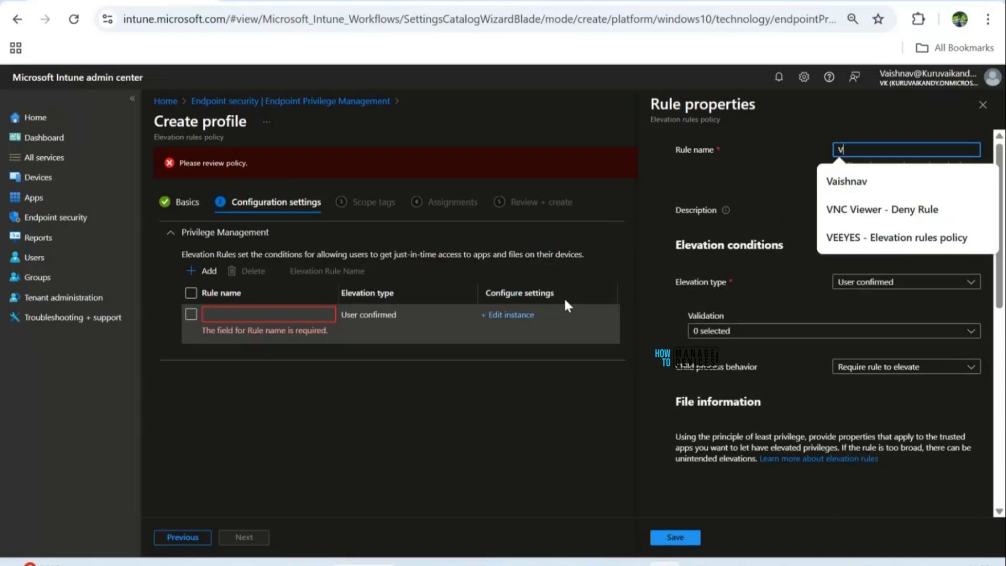
pyautogui.write('NC')
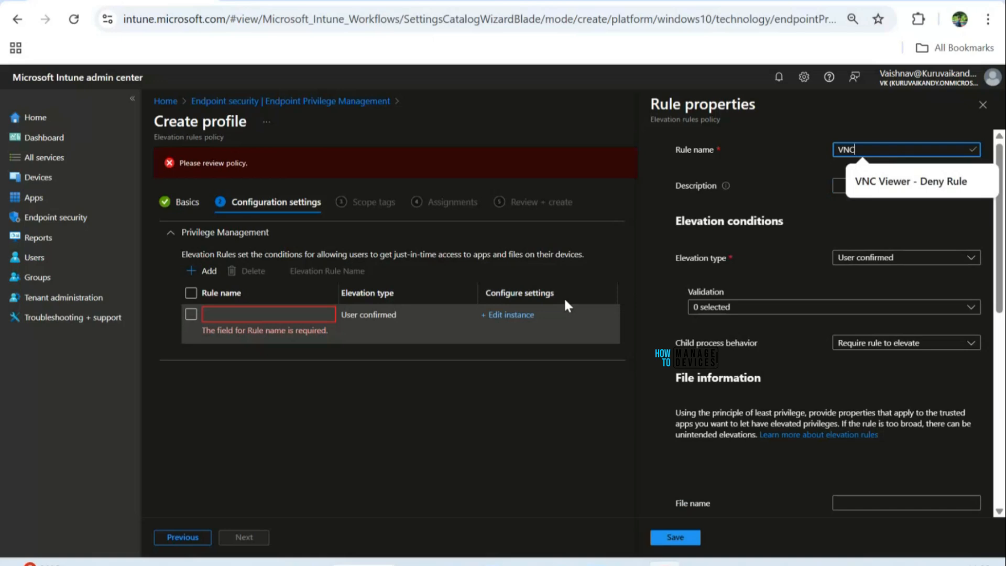
pyautogui.write('-')
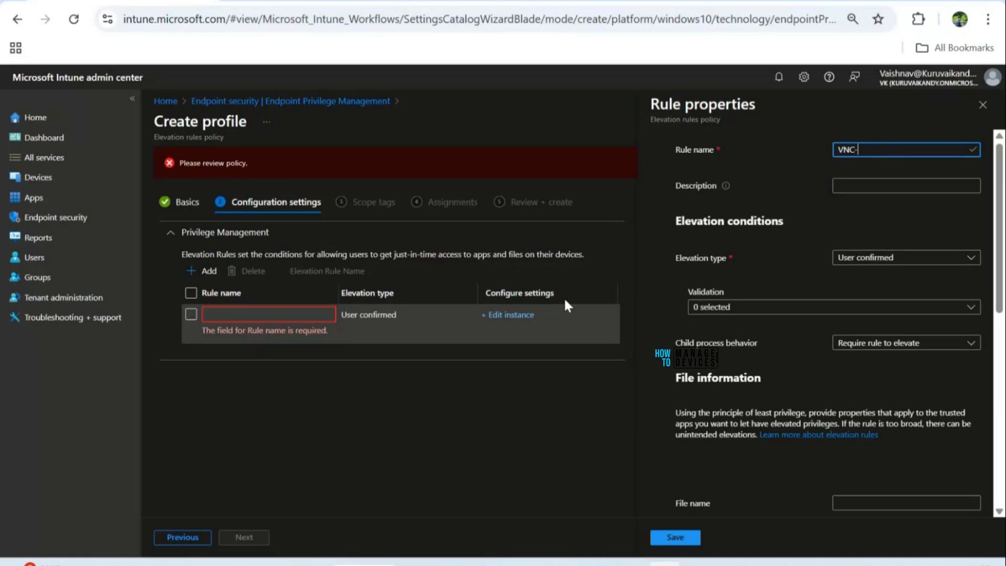
pyautogui.write('Viewer Deny Rule')
# - Set the rule's elevation type to Deny and its child process behavior to Deny all
pyautogui.click(883, 265)
pyautogui.click(883, 262)
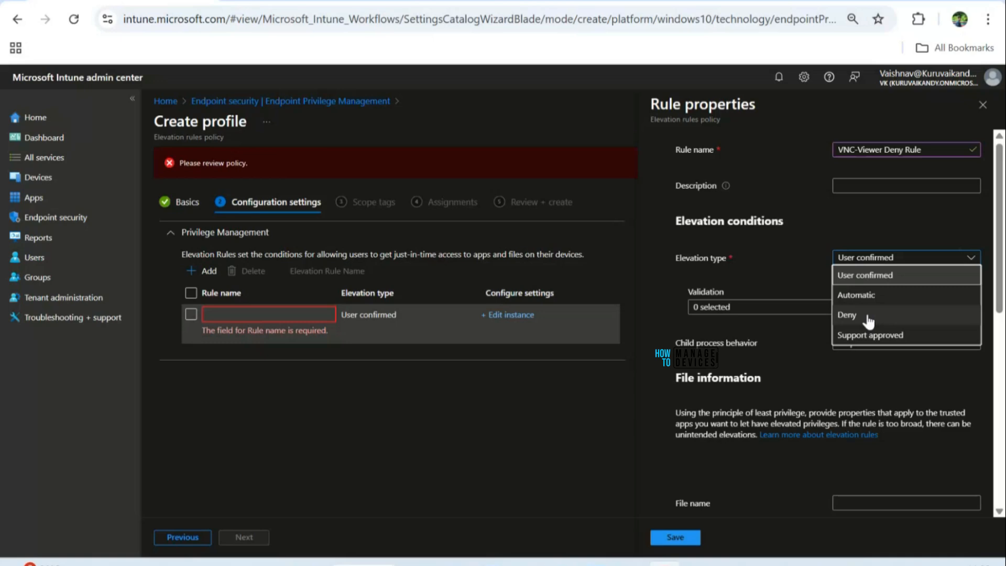
pyautogui.click(846, 315)
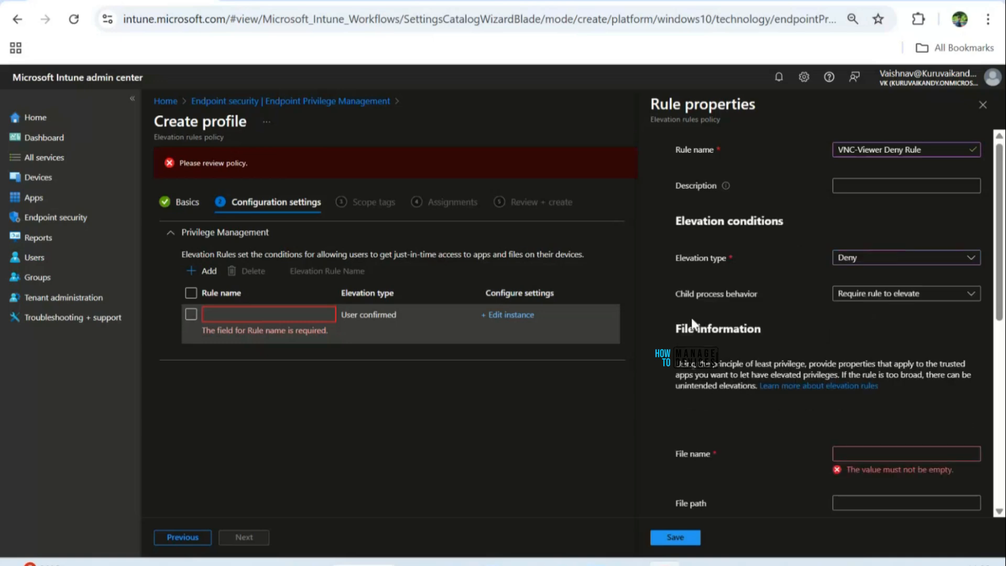
pyautogui.click(847, 297)
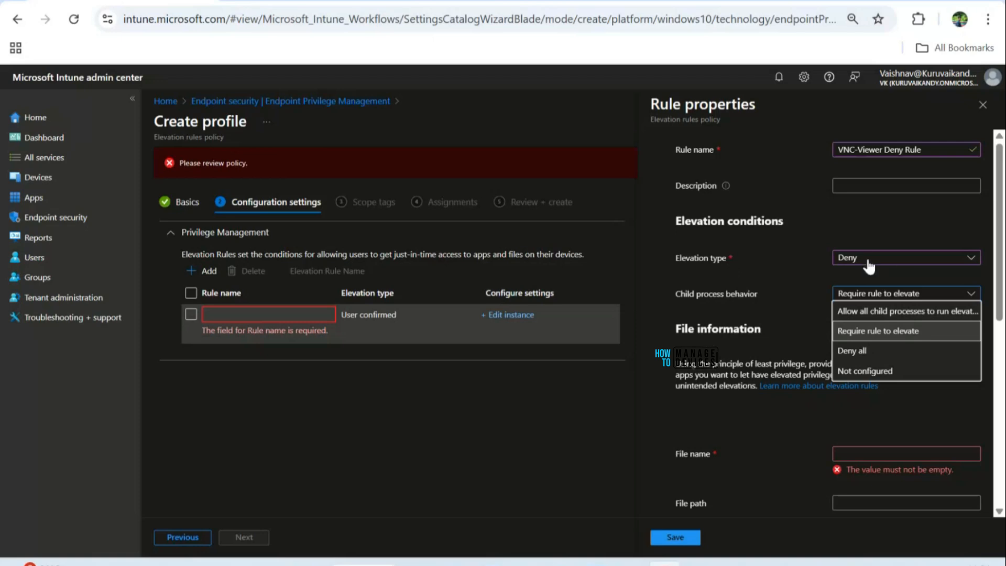
pyautogui.click(862, 352)
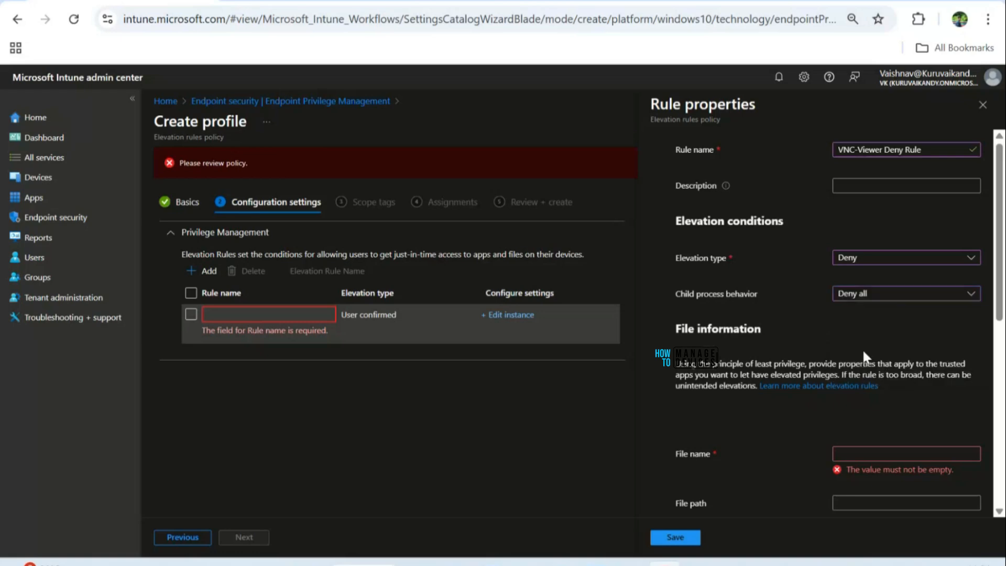
# - Copy the full file name VNC-Viewer-7.13.1-Windows.exe from the Windows 365 Cloud PC's Downloads folder into the Intune rule's File name
pyautogui.scroll(-2, 755, 265)
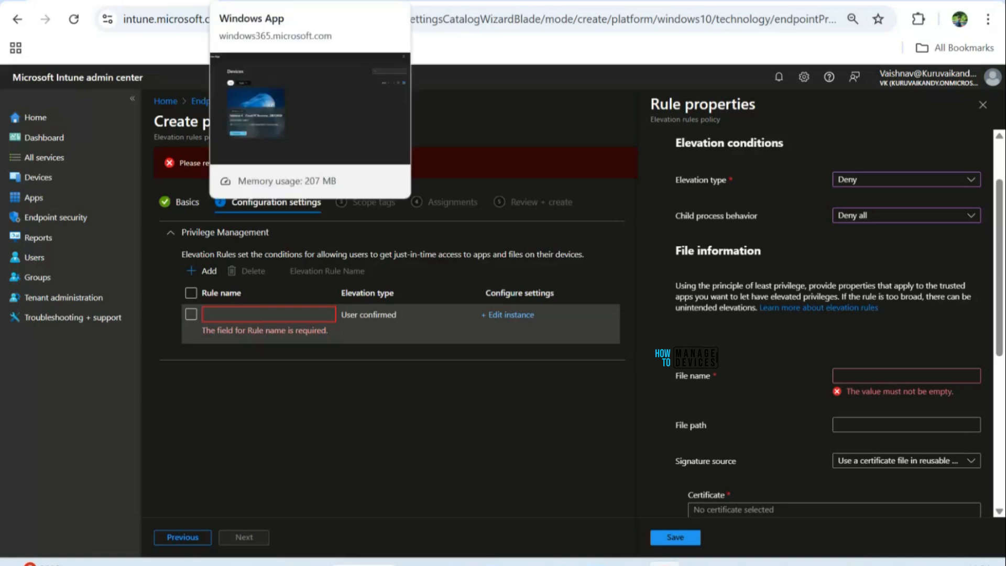
pyautogui.click(262, 2)
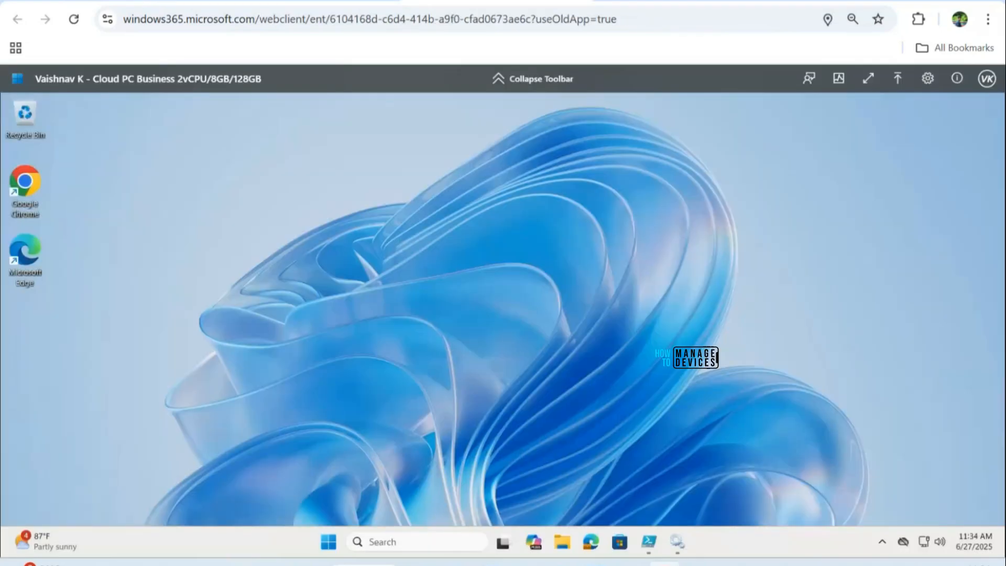
pyautogui.click(563, 542)
pyautogui.click(195, 327)
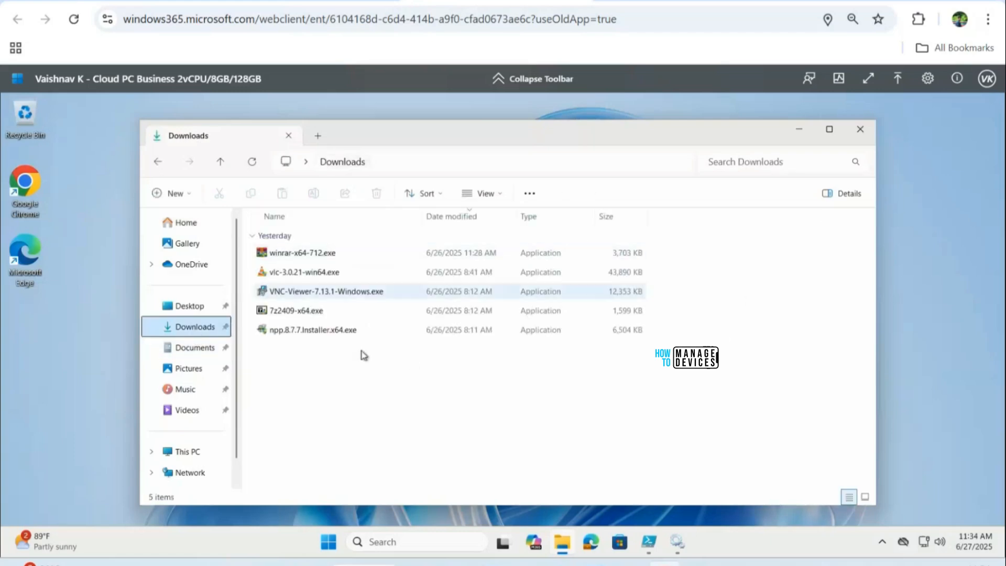
pyautogui.click(298, 297)
pyautogui.click(298, 297)
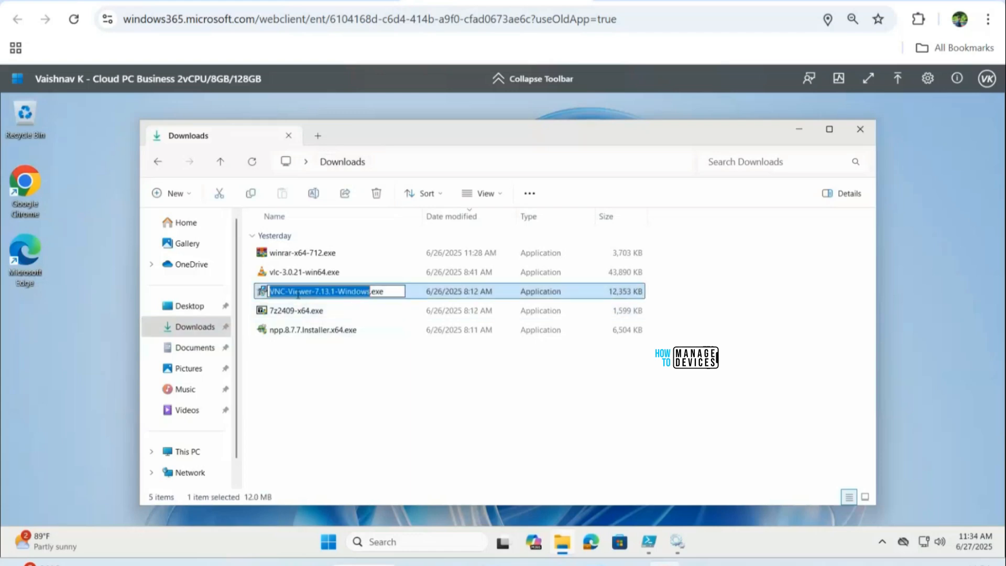
pyautogui.hotkey('ctrl', 'a')
pyautogui.hotkey('ctrl', 'c')
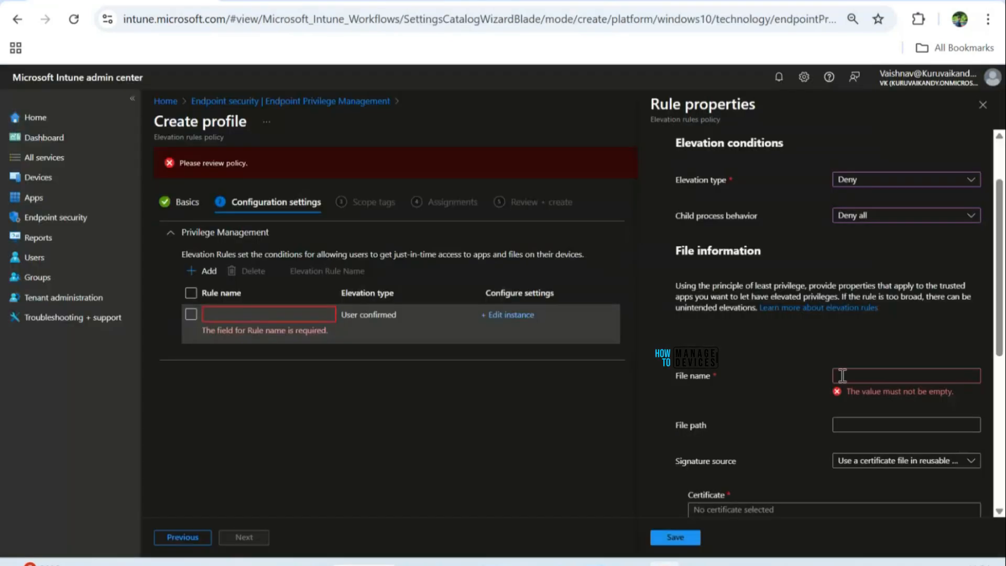
pyautogui.click(843, 375)
pyautogui.hotkey('ctrl', 'v')
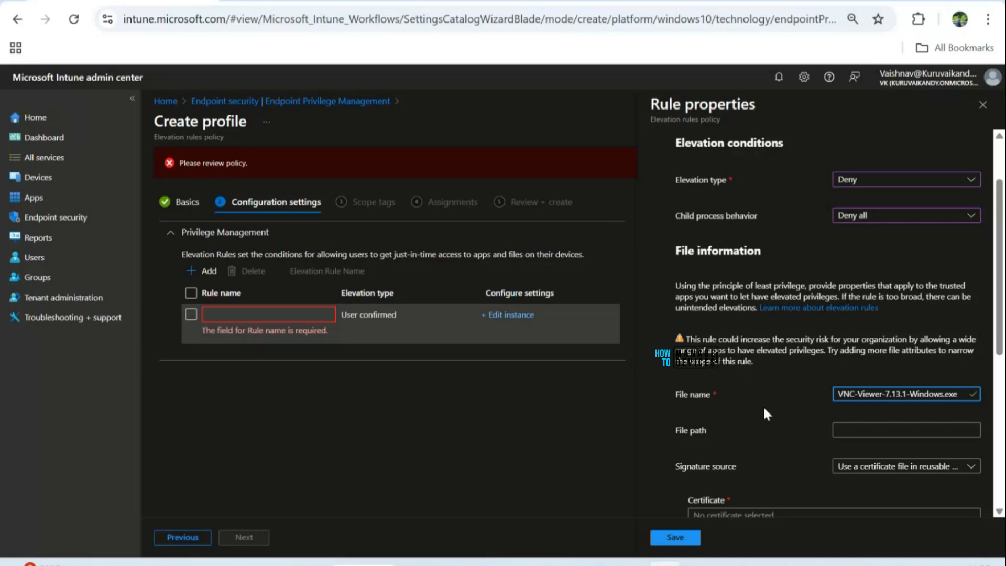
pyautogui.scroll(-1, 758, 393)
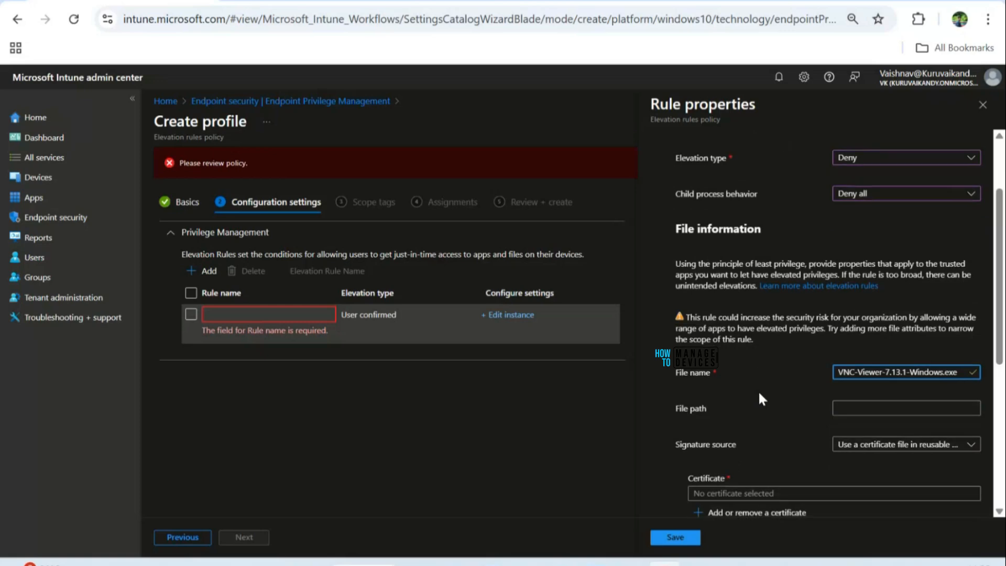
pyautogui.scroll(-2, 762, 399)
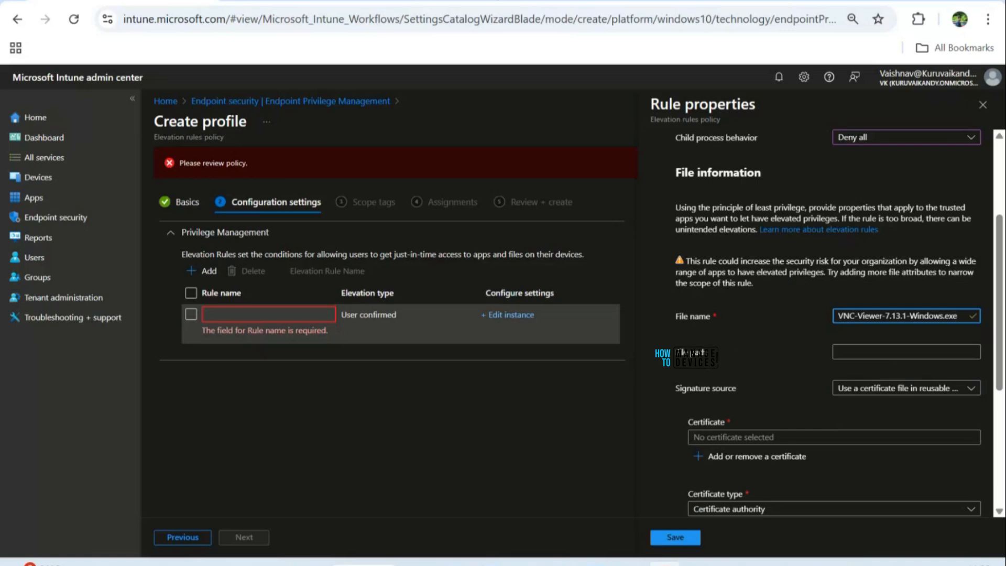
pyautogui.click(497, 1)
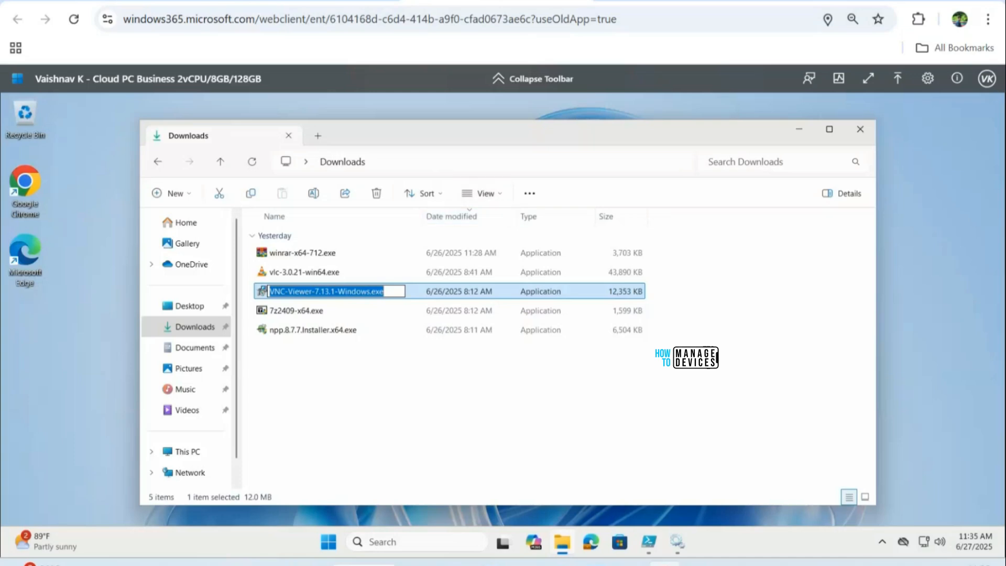
pyautogui.click(123, 0)
pyautogui.click(762, 349)
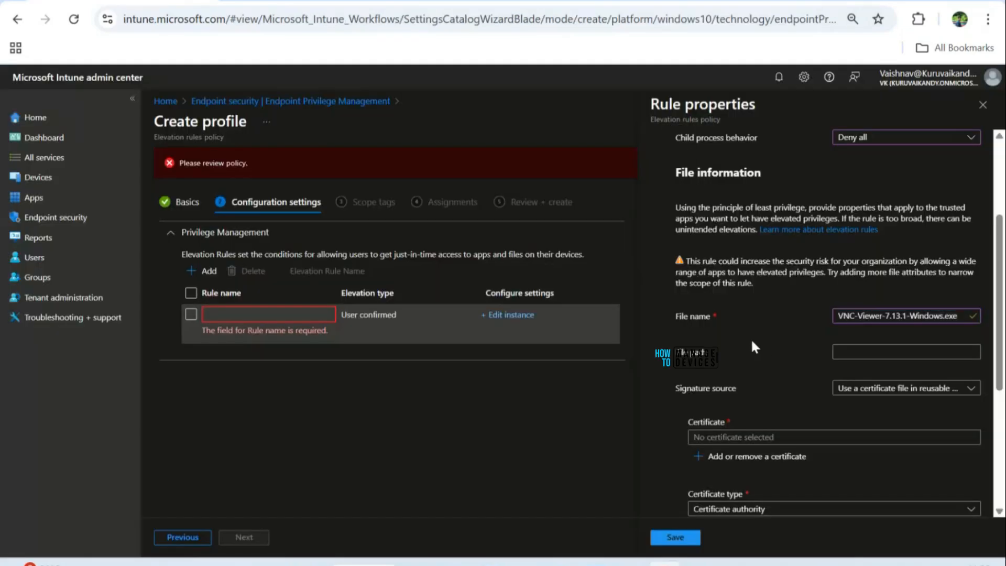
# - Set the rule's Signature source to Not configured and check the File hash requirement
pyautogui.scroll(-2, 757, 345)
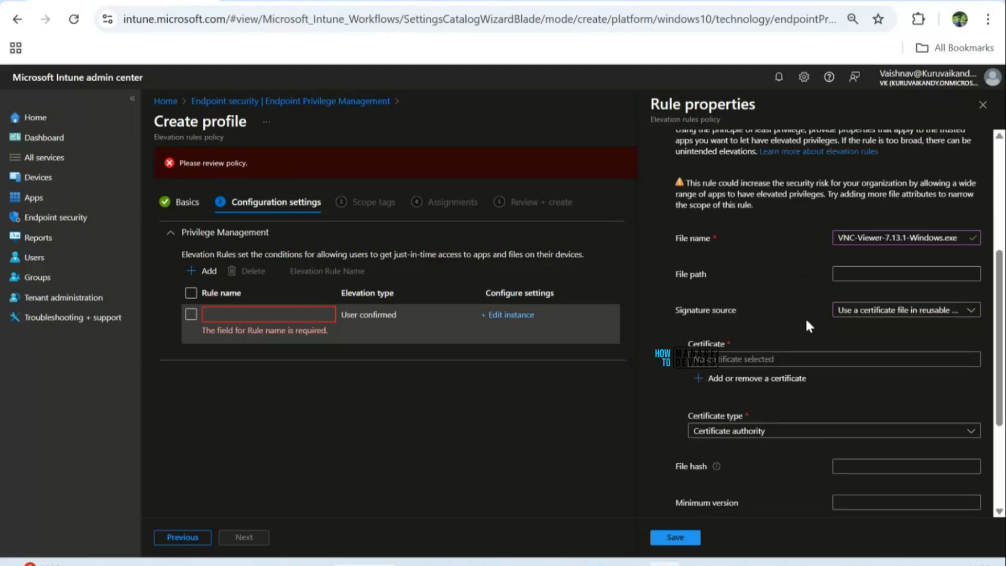
pyautogui.click(867, 316)
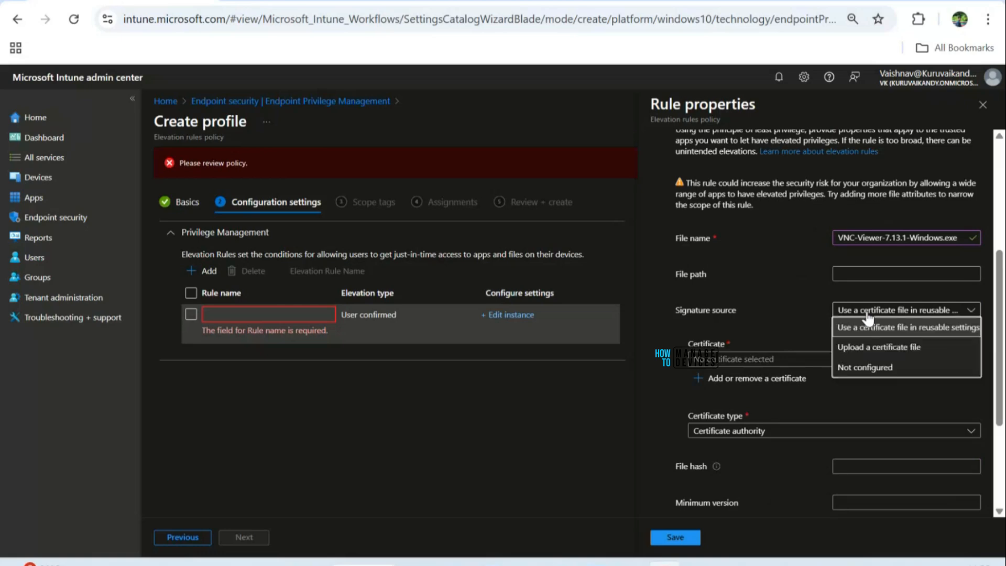
pyautogui.click(878, 370)
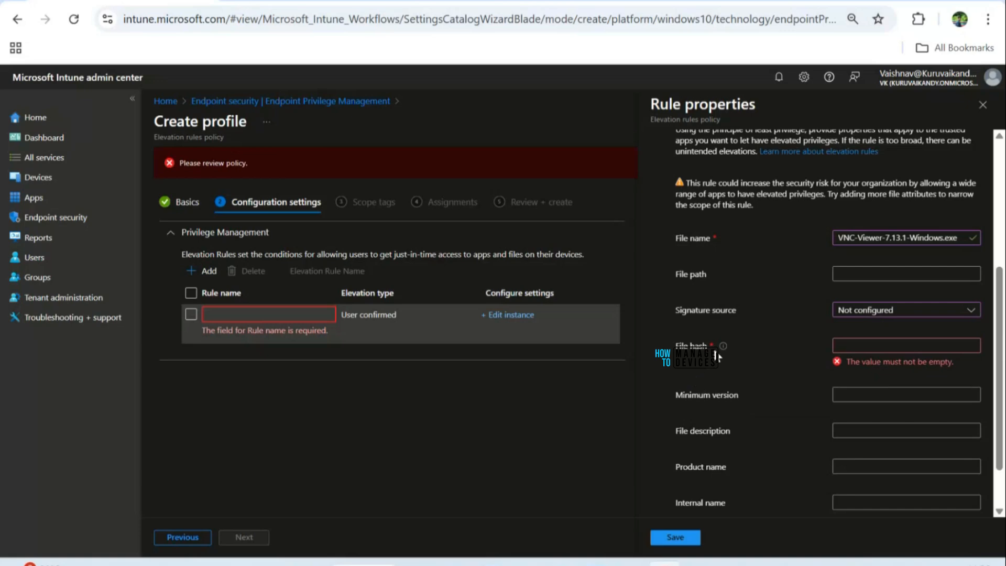
pyautogui.moveTo(722, 349)
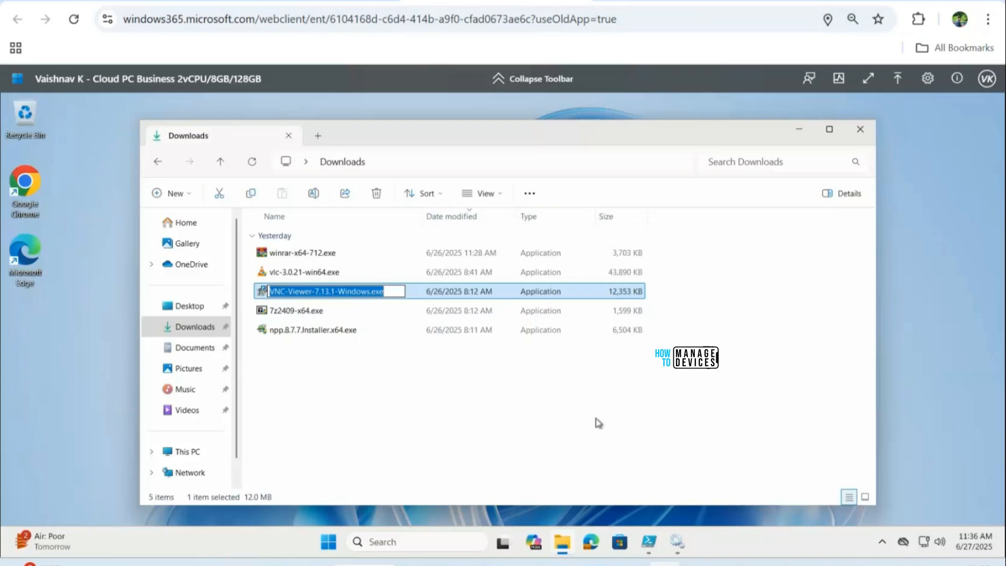
# - On the Windows 365 Cloud PC, minimize the Downloads window and launch Windows PowerShell ISE as administrator, approving the elevation
pyautogui.click(595, 420)
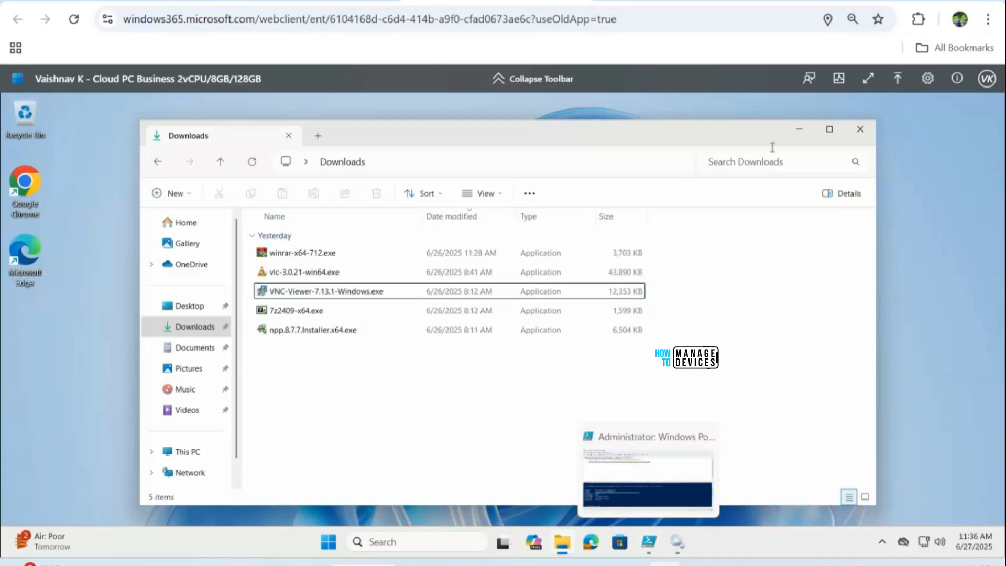
pyautogui.click(799, 131)
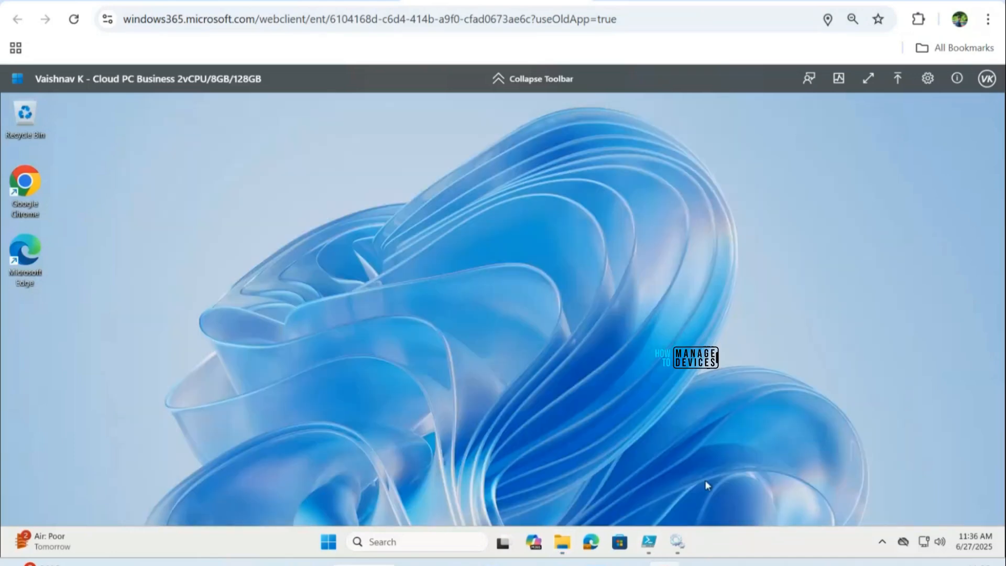
pyautogui.rightClick(652, 547)
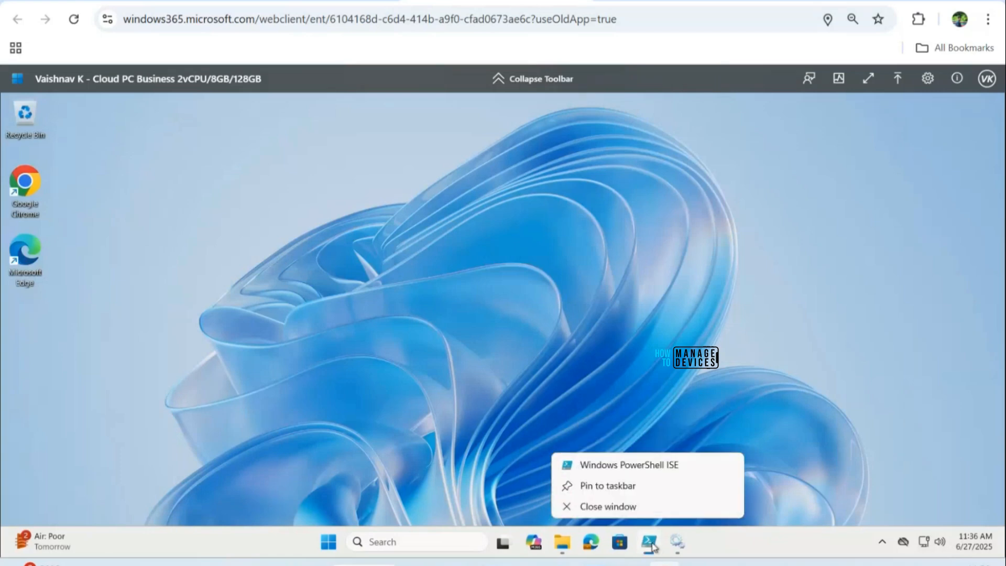
pyautogui.rightClick(666, 463)
pyautogui.click(735, 380)
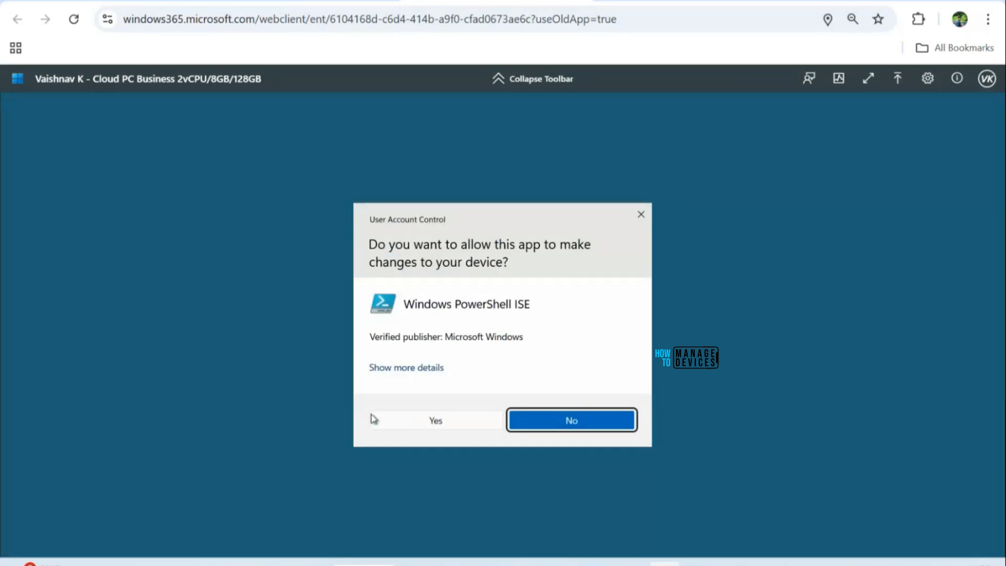
pyautogui.click(378, 422)
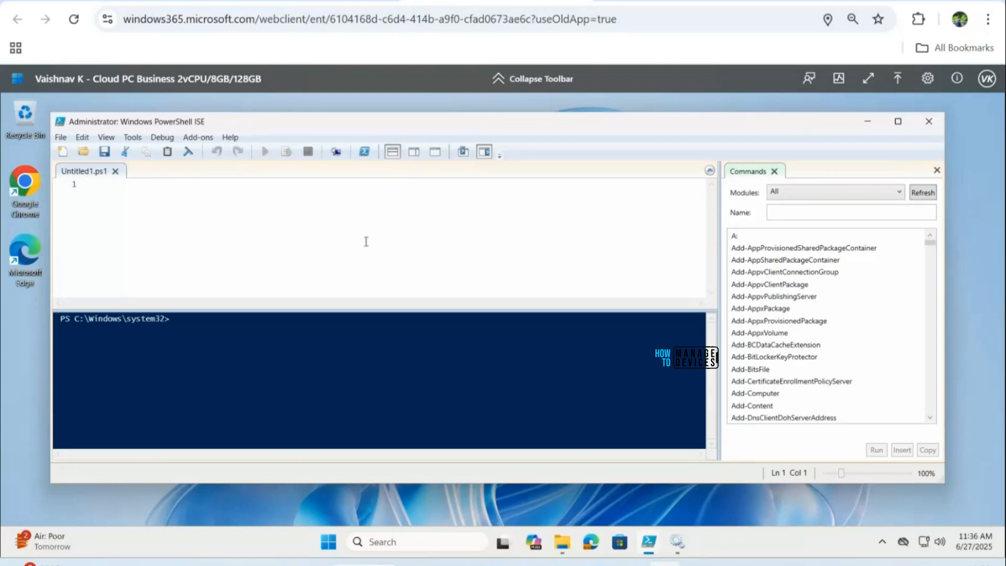
# - Start the untitled script with the Import-Module cmdlet on line 1
pyautogui.click(109, 188)
pyautogui.write('Import')
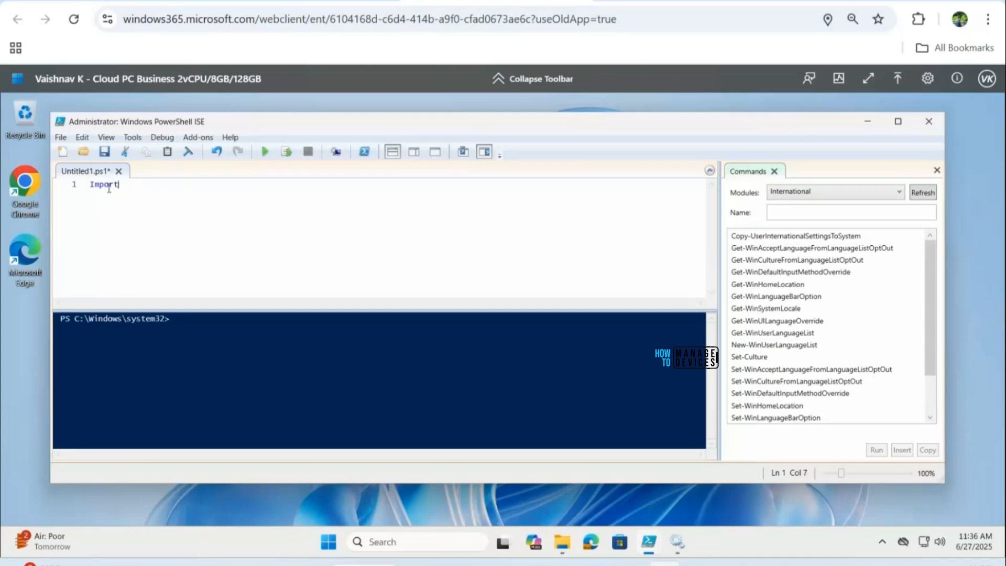
pyautogui.write('-')
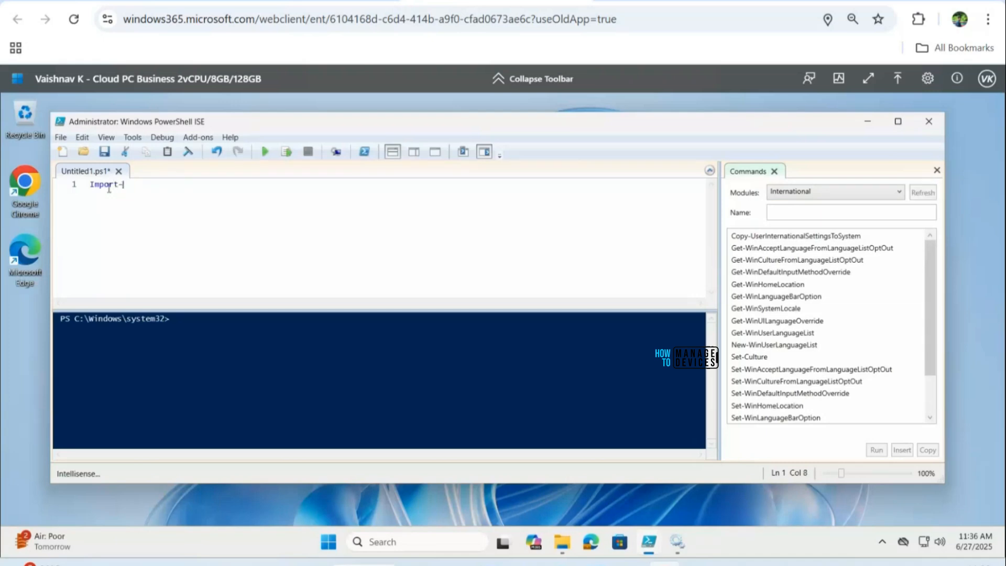
pyautogui.write('Mod')
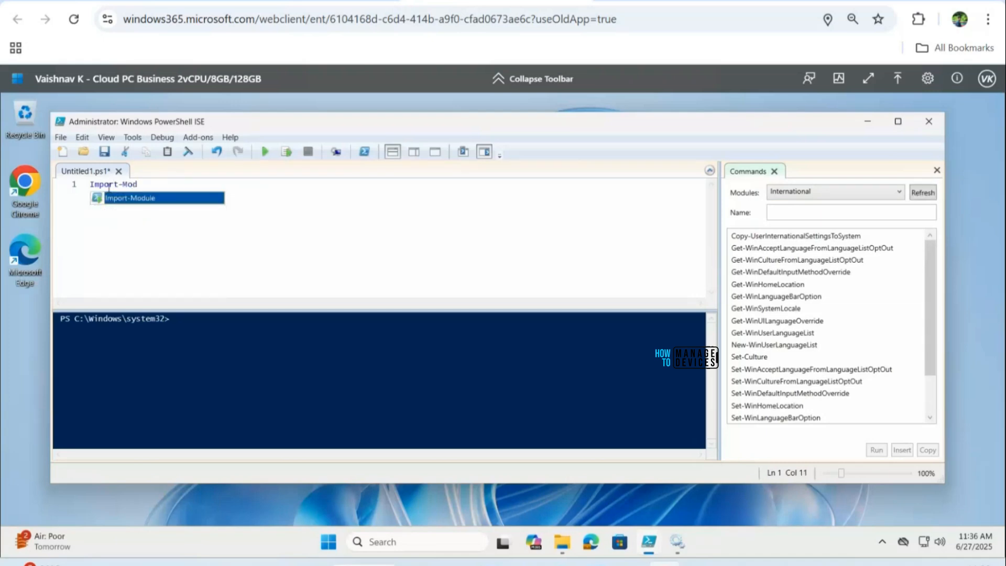
pyautogui.doubleClick(142, 201)
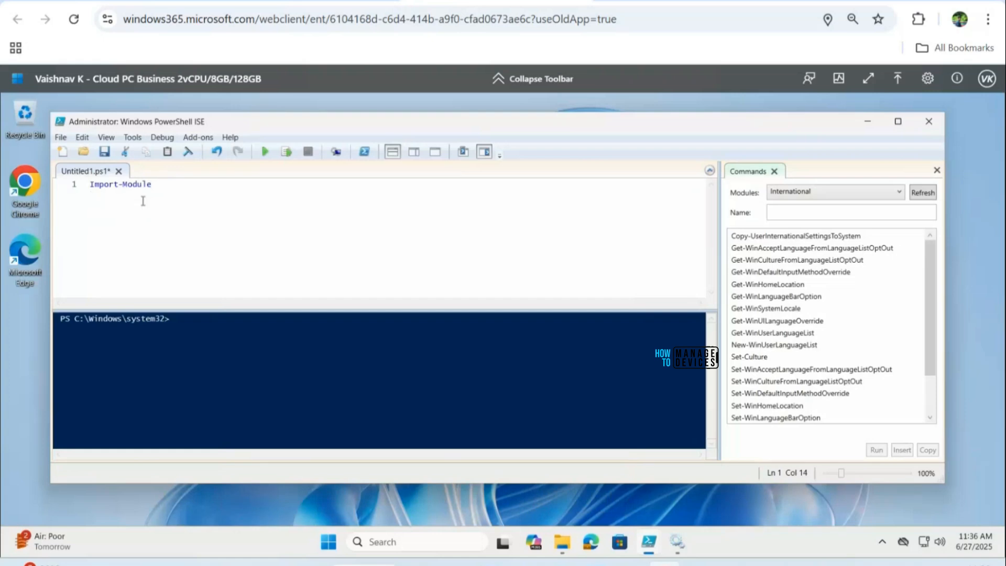
# - Open the folder C:\Program Files\Microsoft EPM Agent\EpmTools in File Explorer
pyautogui.moveTo(562, 548)
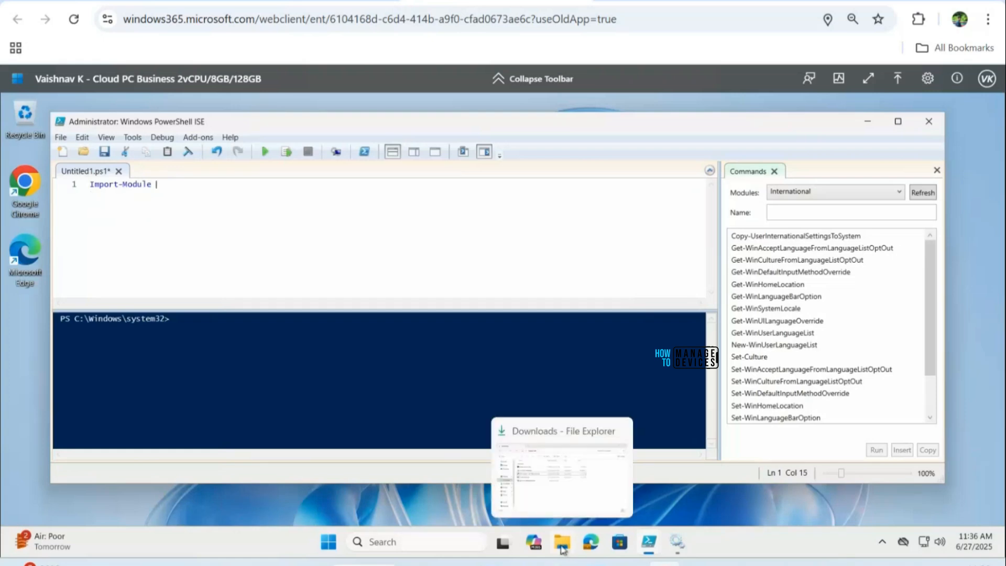
pyautogui.click(548, 497)
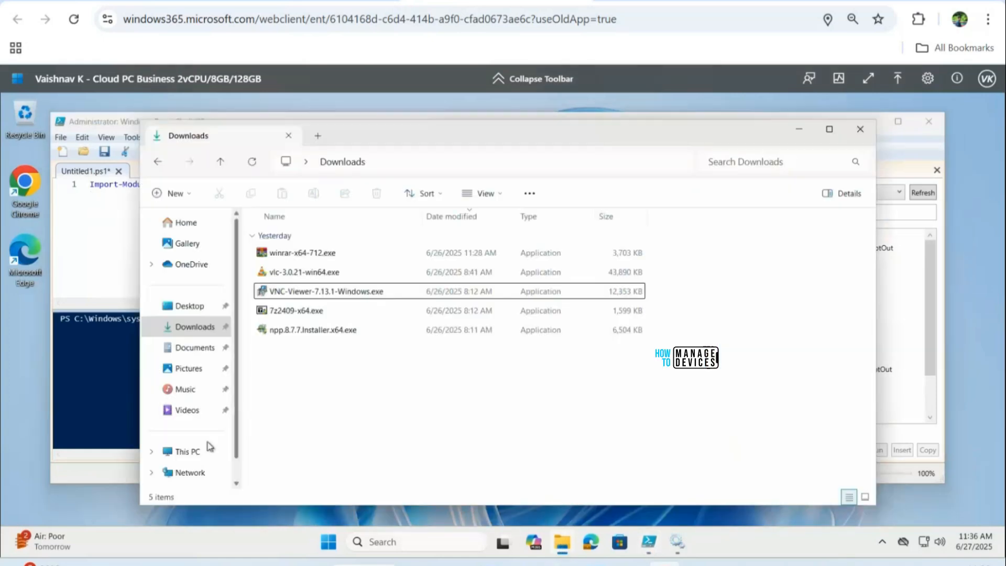
pyautogui.click(189, 454)
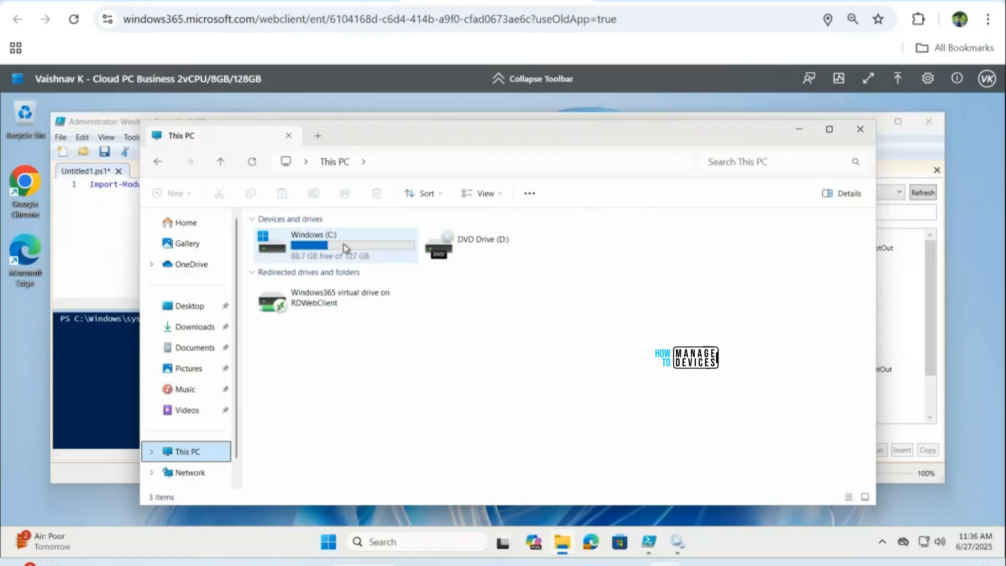
pyautogui.doubleClick(305, 300)
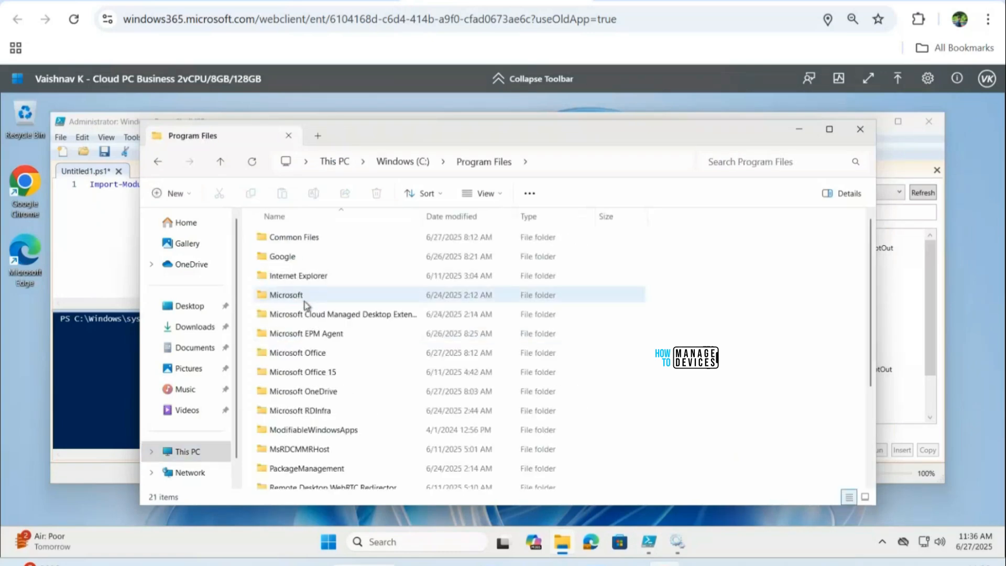
pyautogui.doubleClick(323, 336)
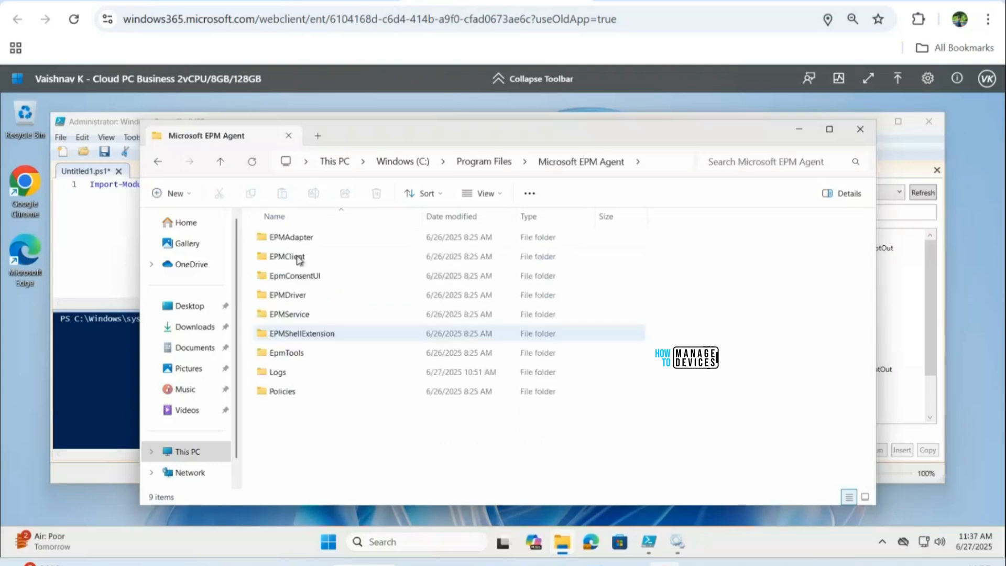
pyautogui.click(291, 357)
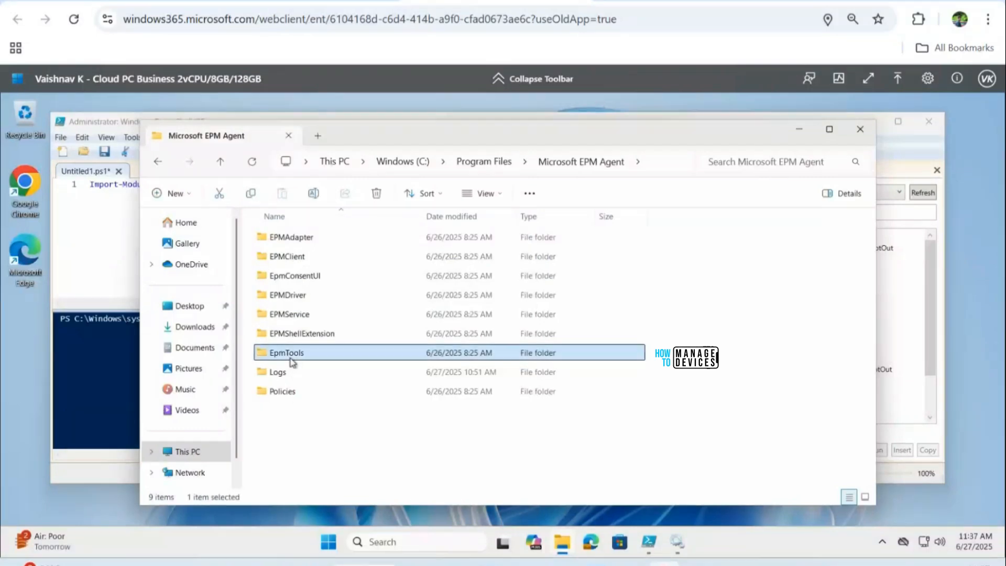
pyautogui.doubleClick(292, 359)
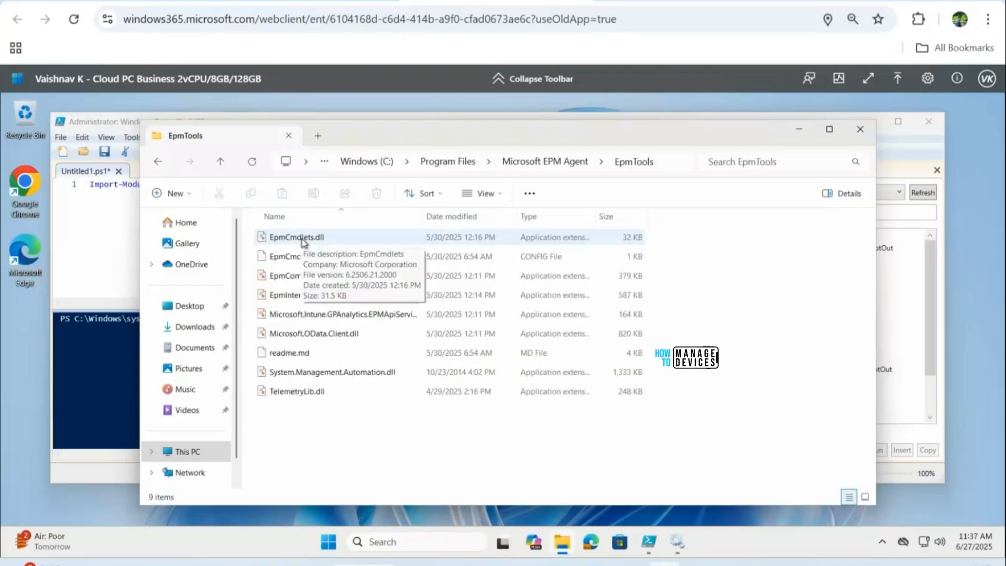
# - Copy the full path of EpmCmdlets.dll from the EpmTools folder
pyautogui.click(303, 240)
pyautogui.click(283, 241)
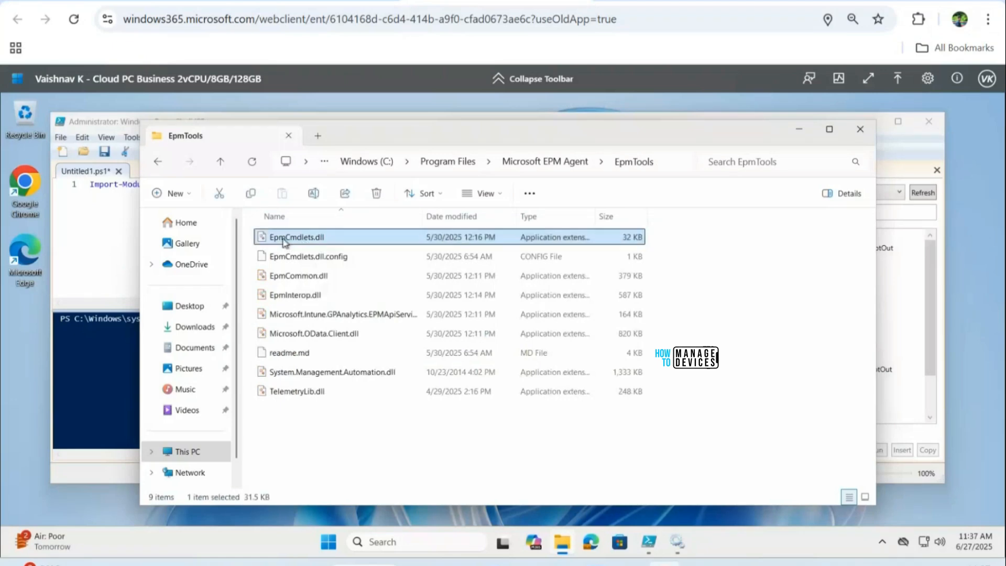
pyautogui.rightClick(364, 246)
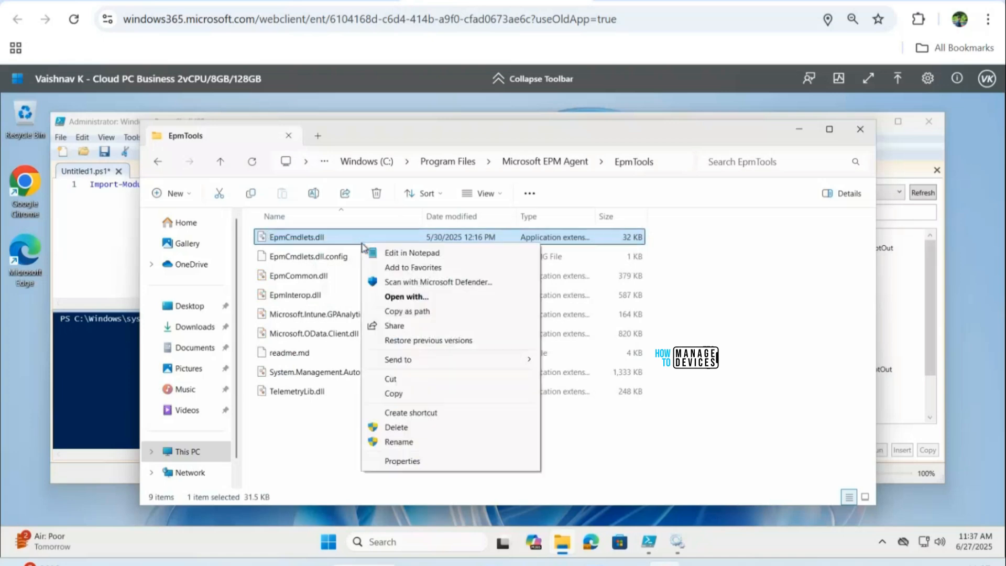
pyautogui.click(409, 312)
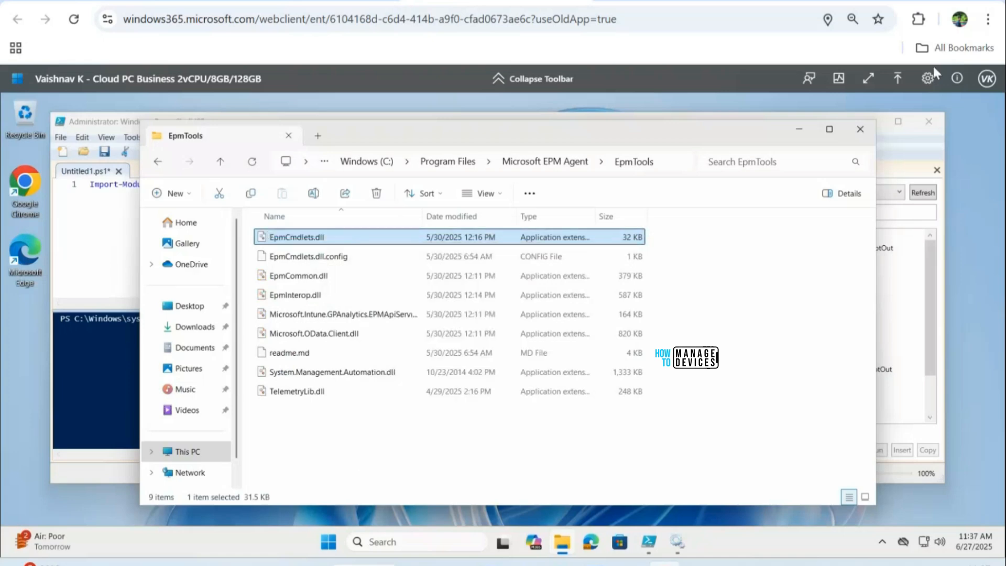
# - Complete the Import-Module line with "C:\Program Files\Microsoft EPM Agent\EpmTools\EpmCmdlets.dll" and run only that line
pyautogui.click(800, 130)
pyautogui.hotkey('ctrl', 'v')
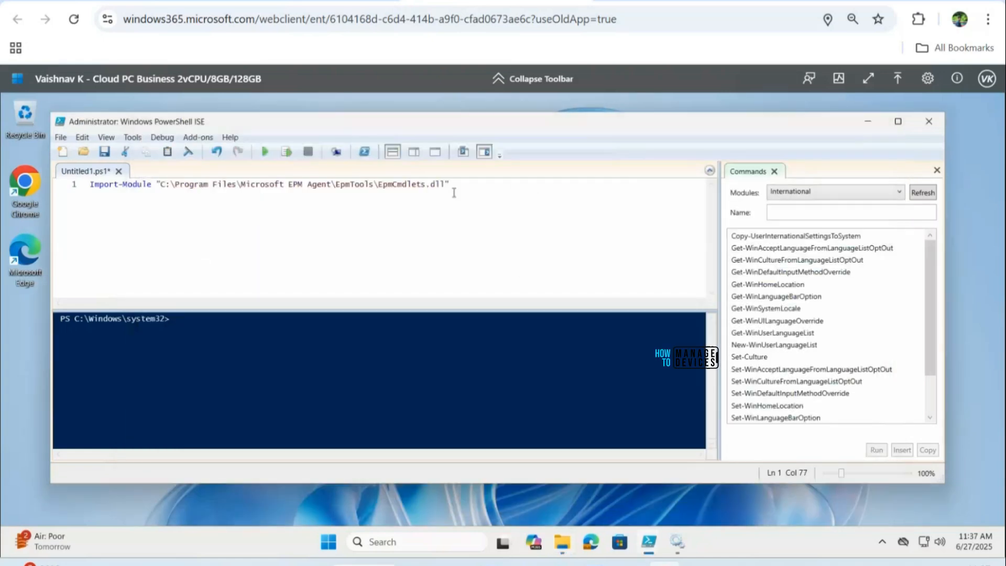
pyautogui.hotkey('shift', 'Home')
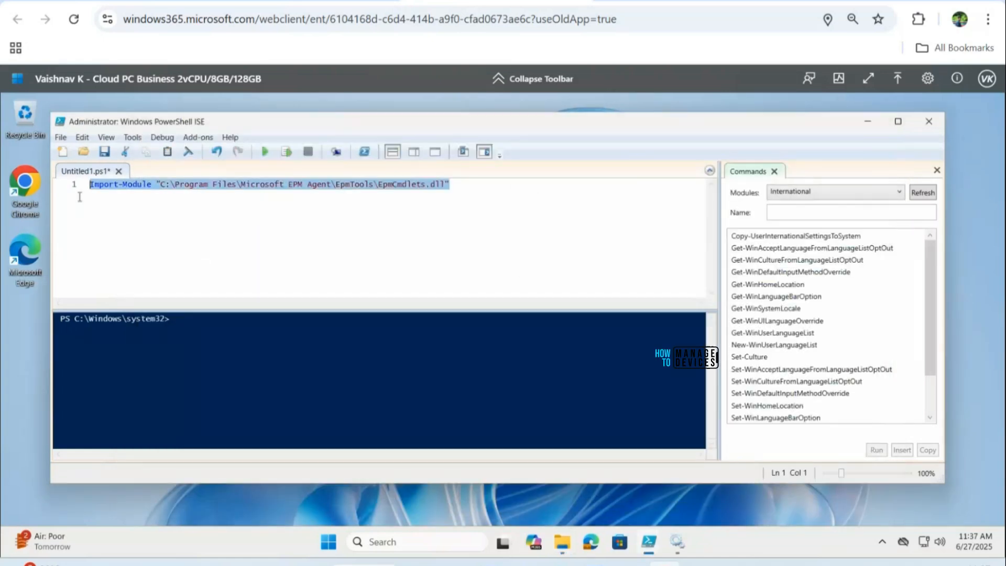
pyautogui.click(287, 153)
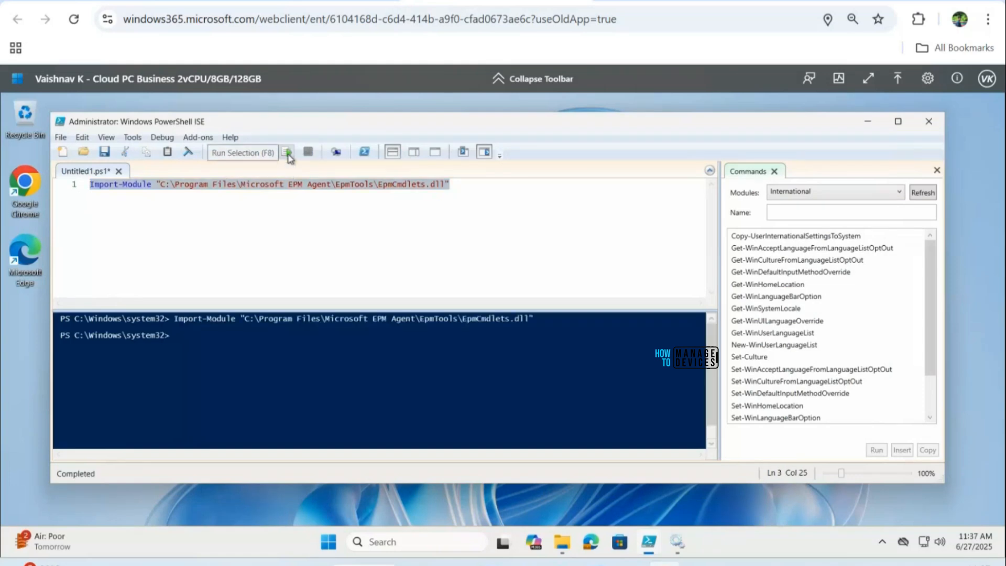
# - Add the command Get-FileAttributes with the -FilePath parameter on line 3 of the script, leaving line 2 blank
pyautogui.click(464, 183)
pyautogui.press('Return')
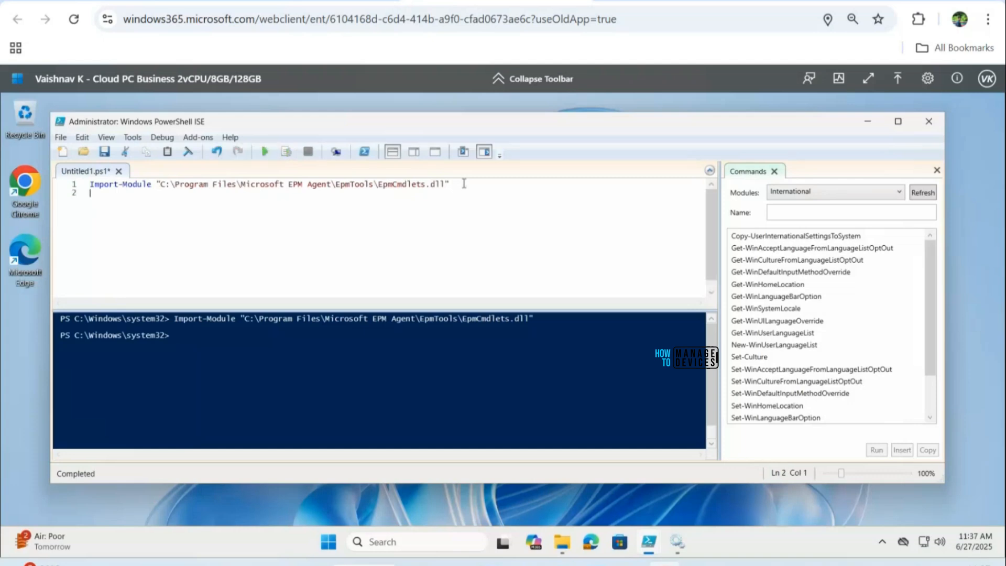
pyautogui.press('Return')
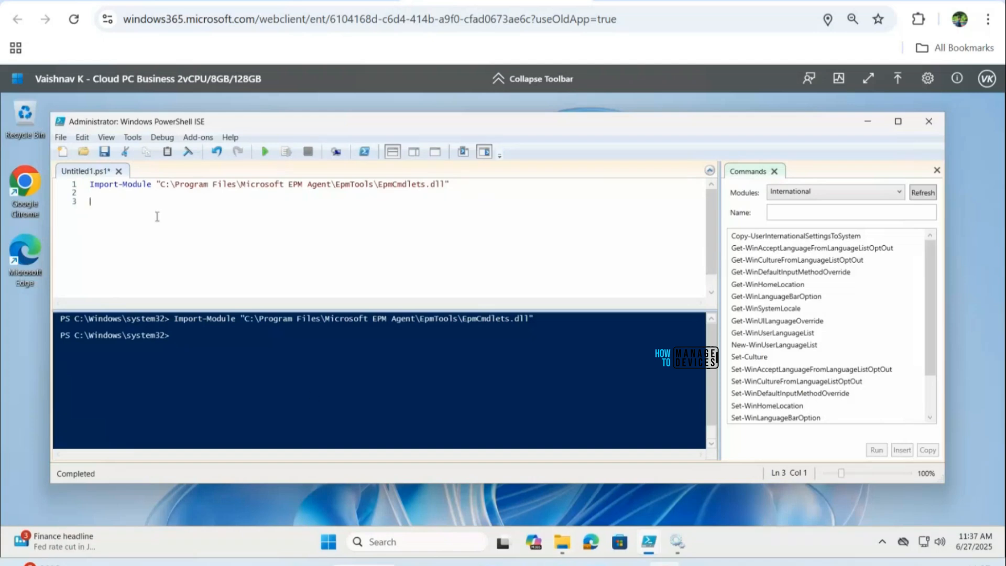
pyautogui.write('Get-')
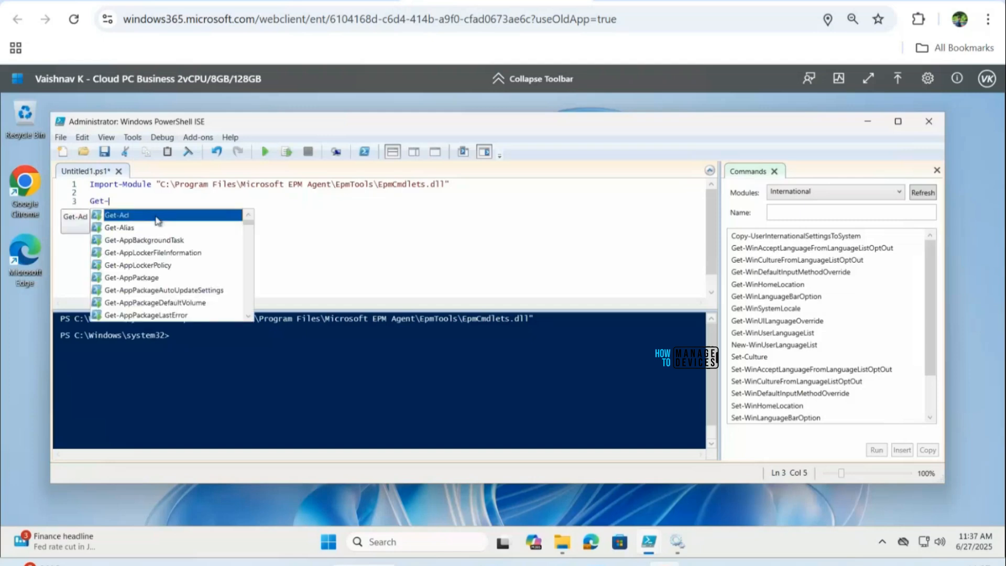
pyautogui.write('File')
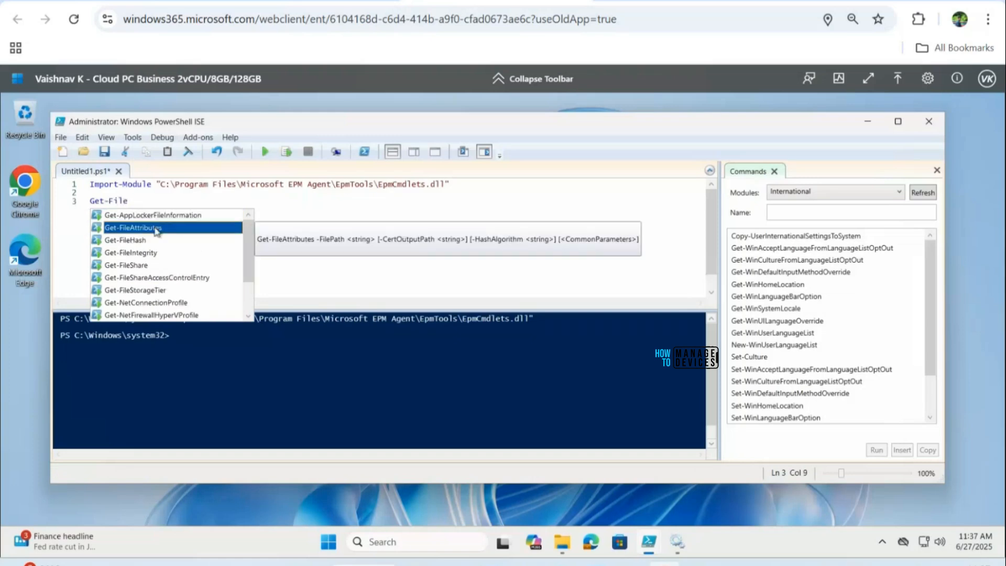
pyautogui.doubleClick(156, 227)
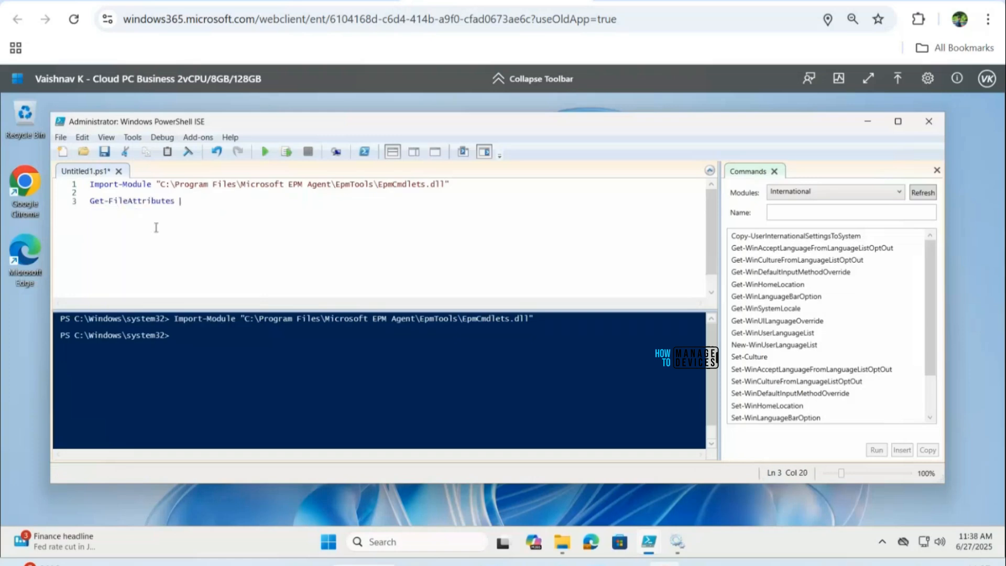
pyautogui.write('-Fil')
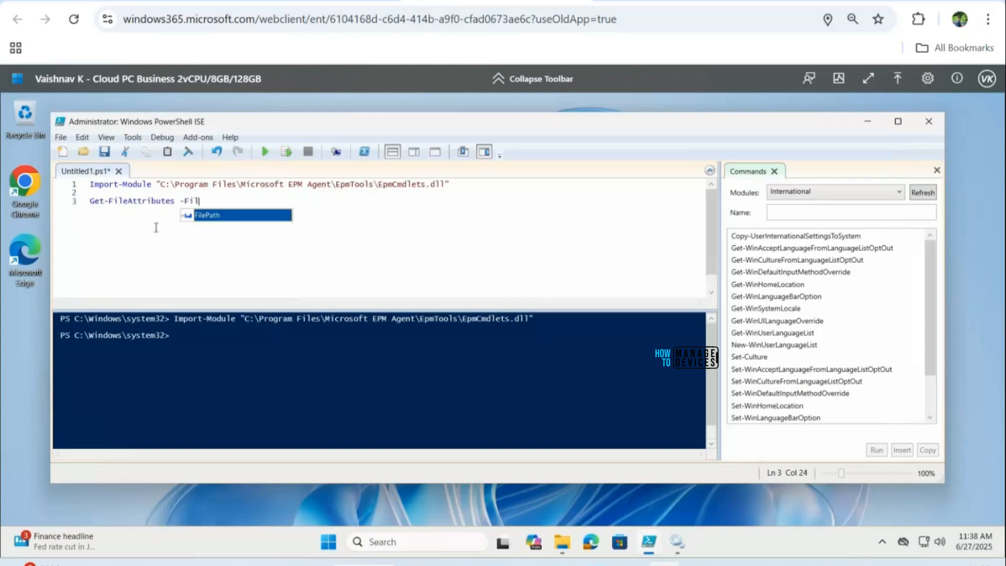
pyautogui.write('e')
pyautogui.doubleClick(205, 216)
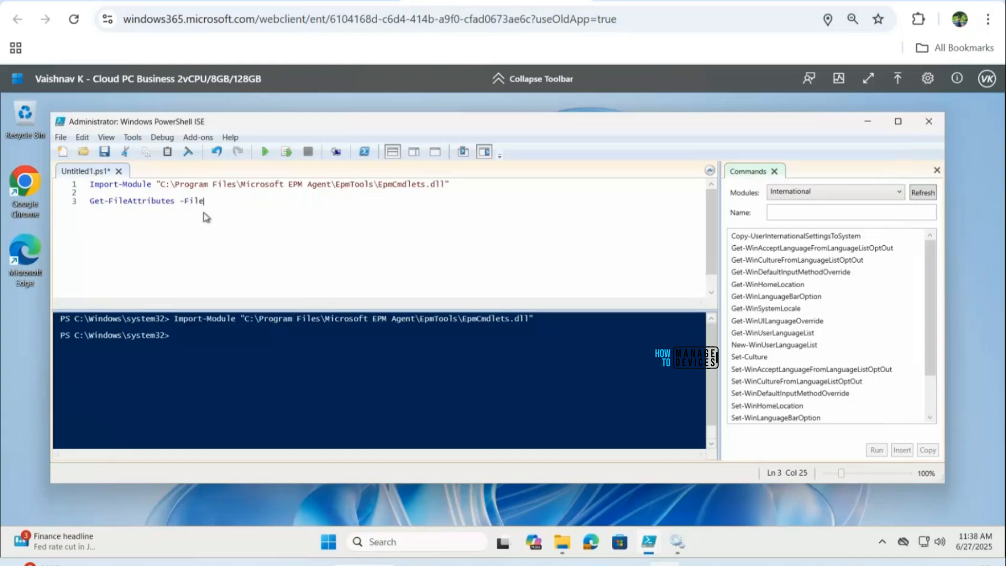
# - Copy the full path of VNC-Viewer-7.13.1-Windows.exe from the Downloads folder in File Explorer
pyautogui.moveTo(561, 546)
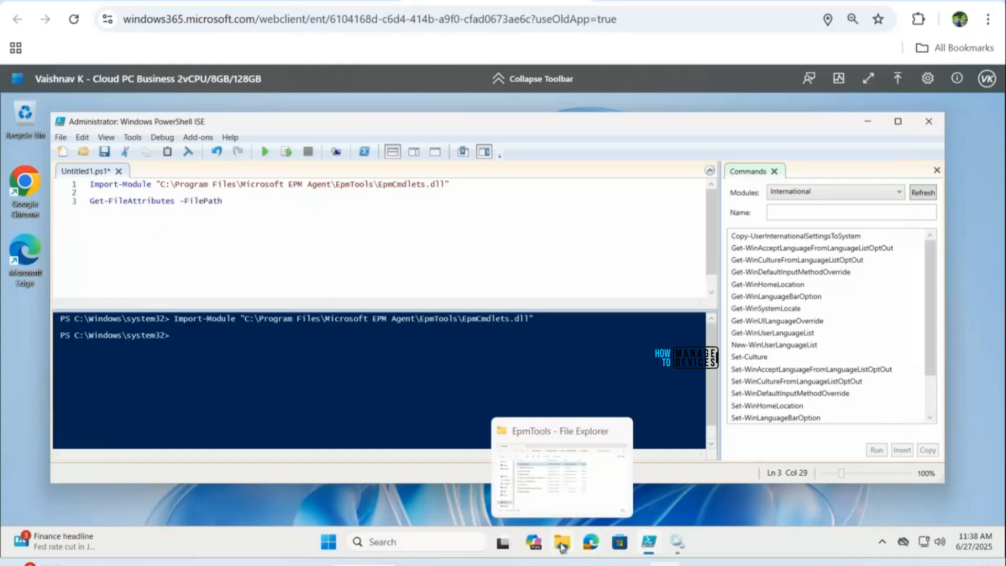
pyautogui.click(565, 500)
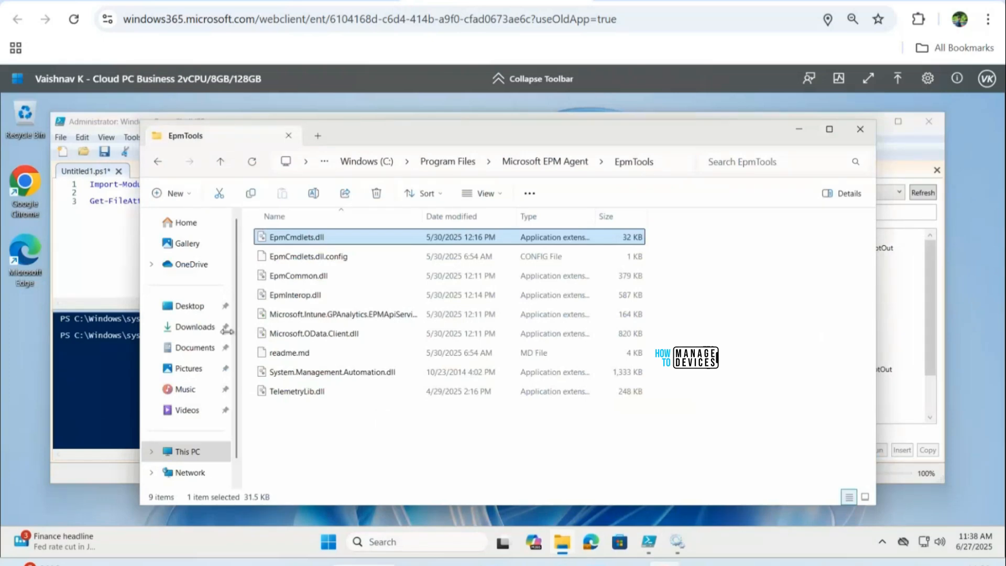
pyautogui.click(199, 332)
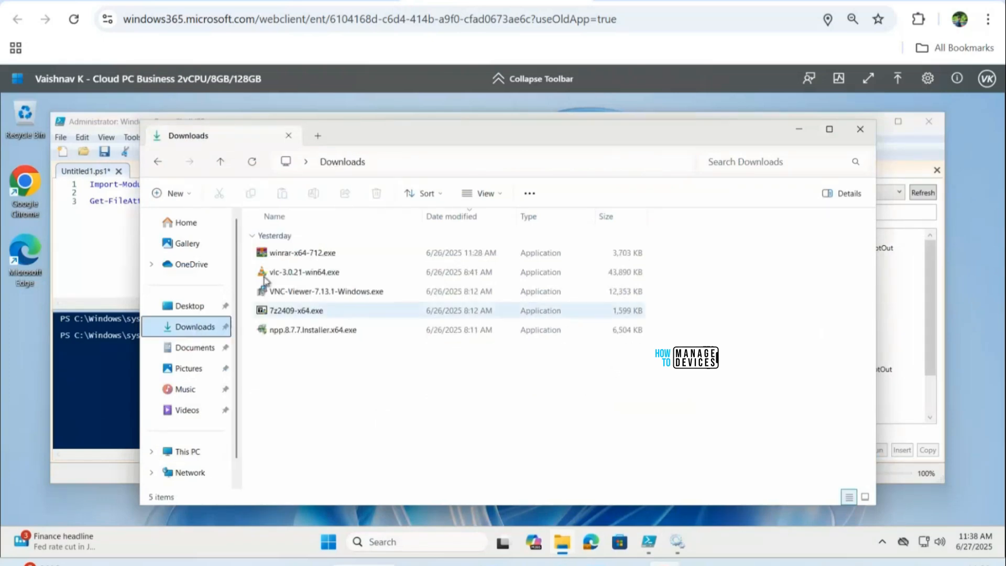
pyautogui.click(286, 297)
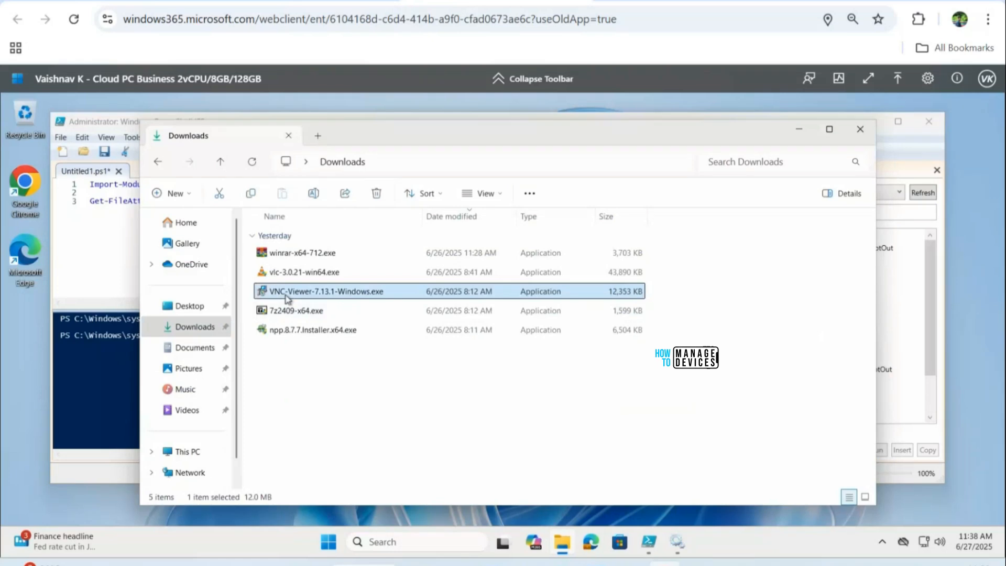
pyautogui.rightClick(287, 298)
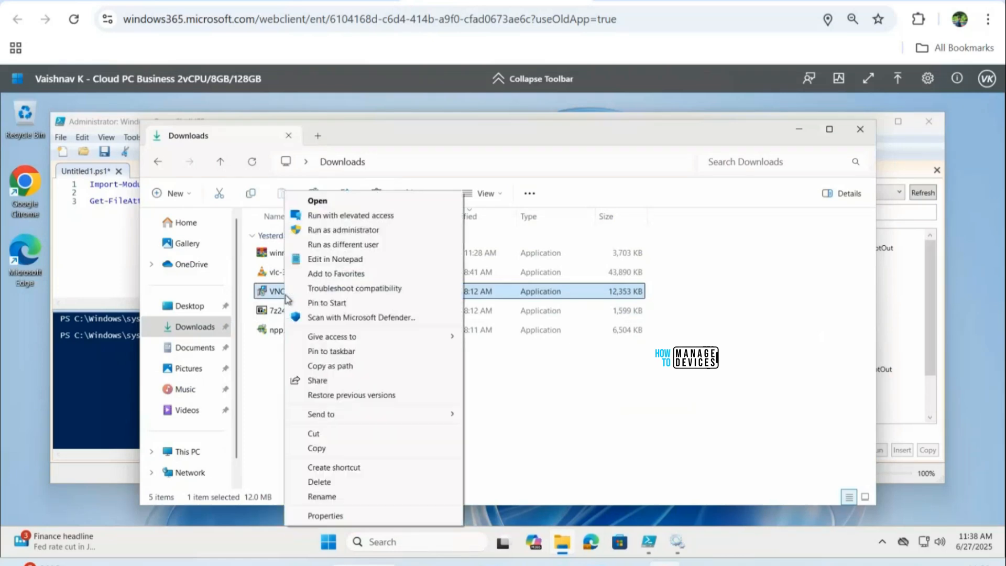
pyautogui.click(334, 369)
# - Complete the Get-FileAttributes line in PowerShell ISE with the copied installer path, run only that line and enlarge the console output area
pyautogui.click(108, 257)
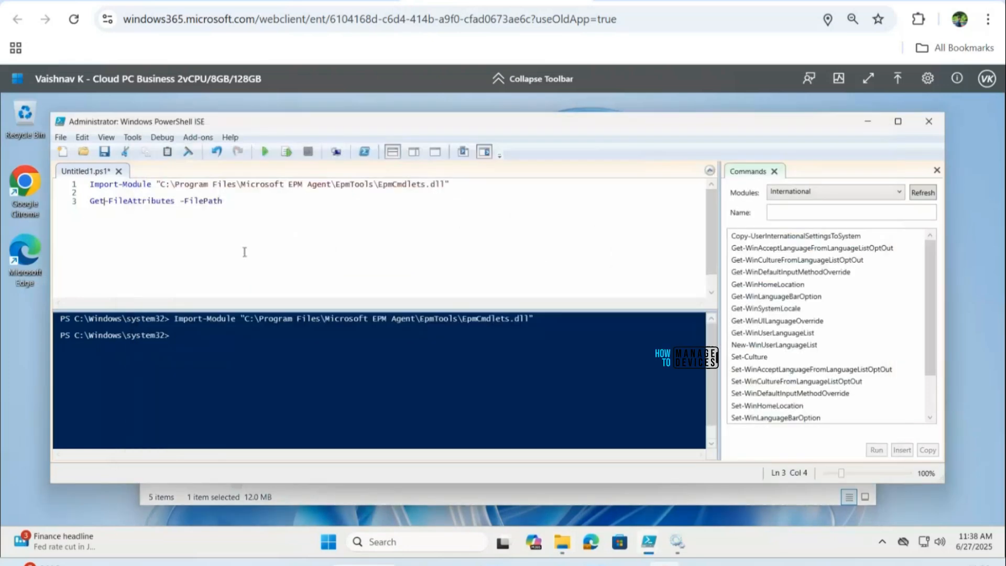
pyautogui.click(253, 205)
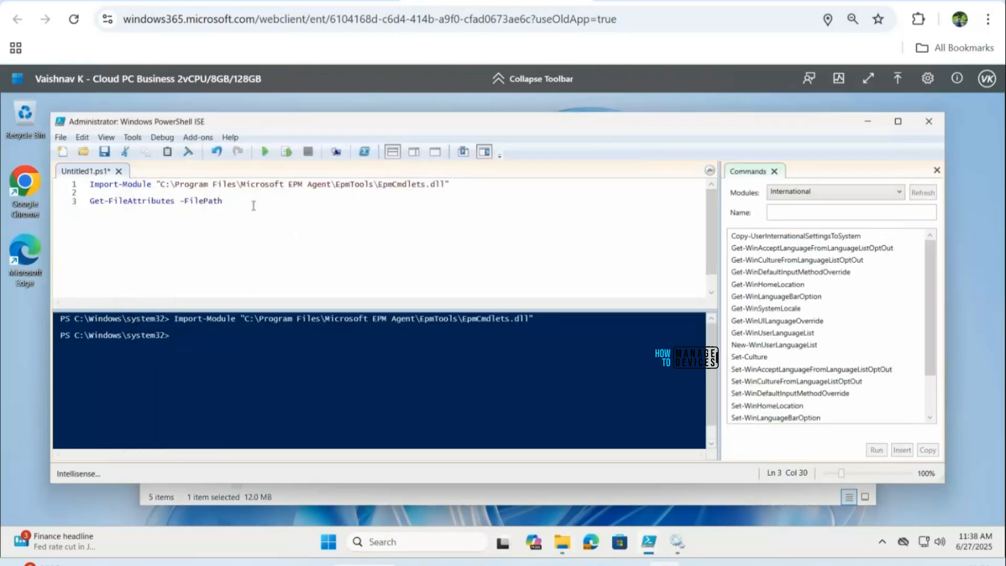
pyautogui.hotkey('ctrl', 'v')
pyautogui.moveTo(511, 201); pyautogui.dragTo(90, 201)
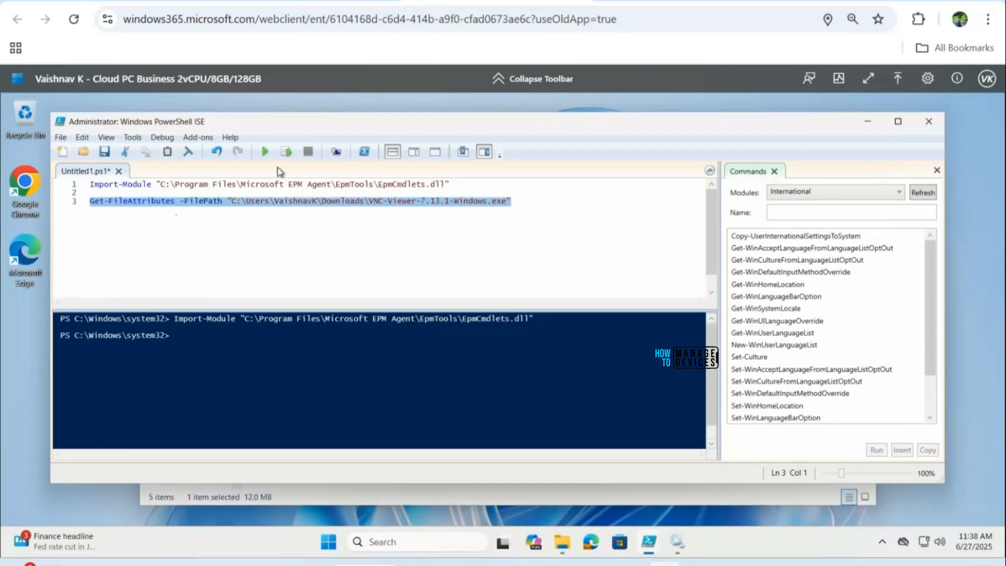
pyautogui.click(287, 154)
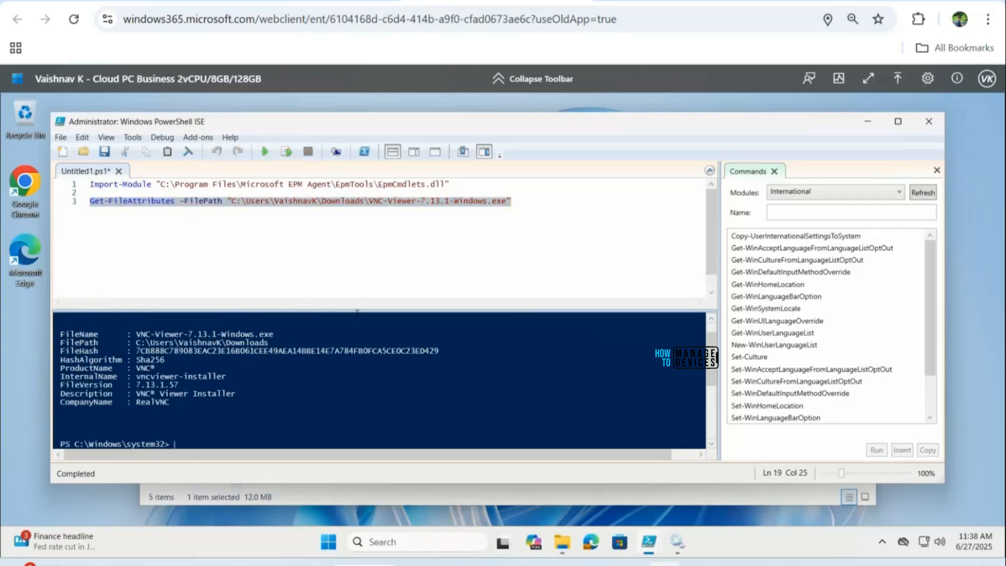
pyautogui.moveTo(356, 312); pyautogui.dragTo(341, 231)
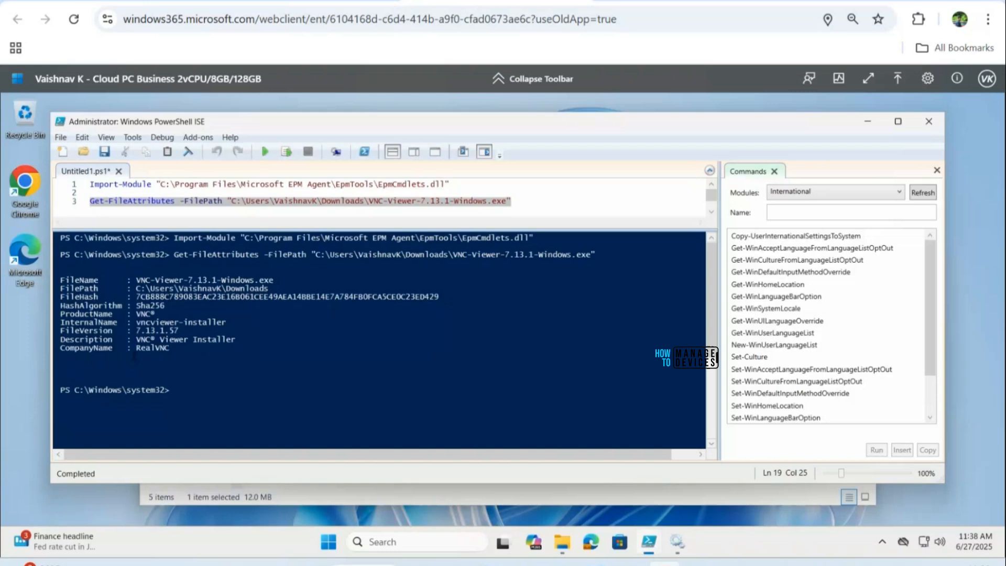
# - Add a Get-FileHash command with the quoted full path of VNC-Viewer-7.13.1-Windows.exe on line 5 of the script, leaving line 4 blank
pyautogui.click(528, 203)
pyautogui.press('Return')
pyautogui.press('Return')
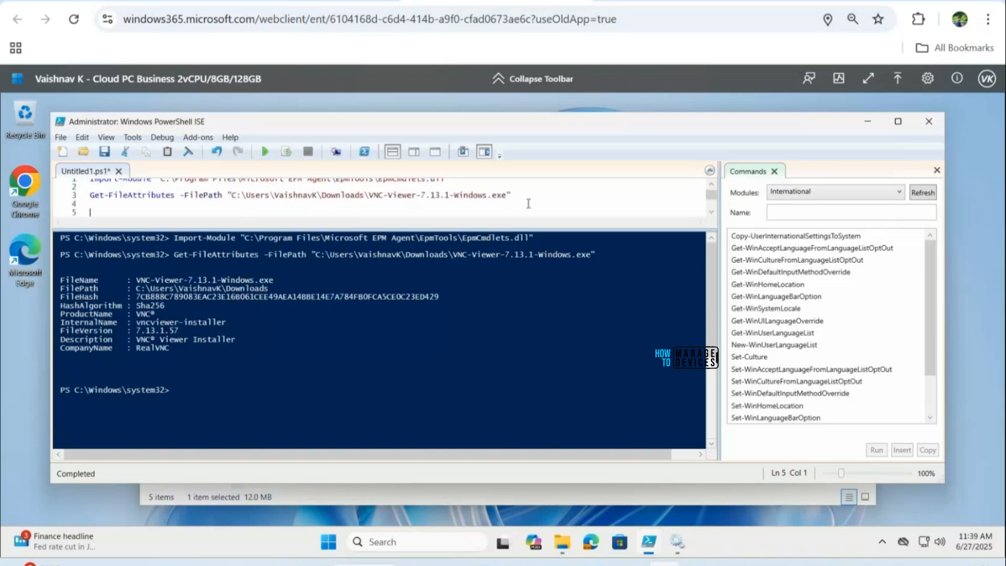
pyautogui.write('Get')
pyautogui.moveTo(517, 231); pyautogui.dragTo(521, 275)
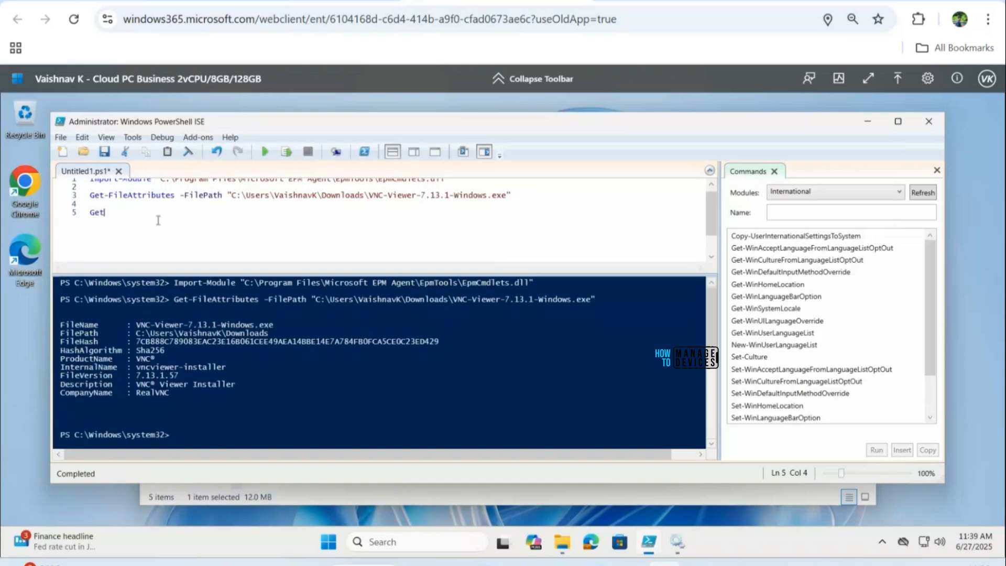
pyautogui.write('-')
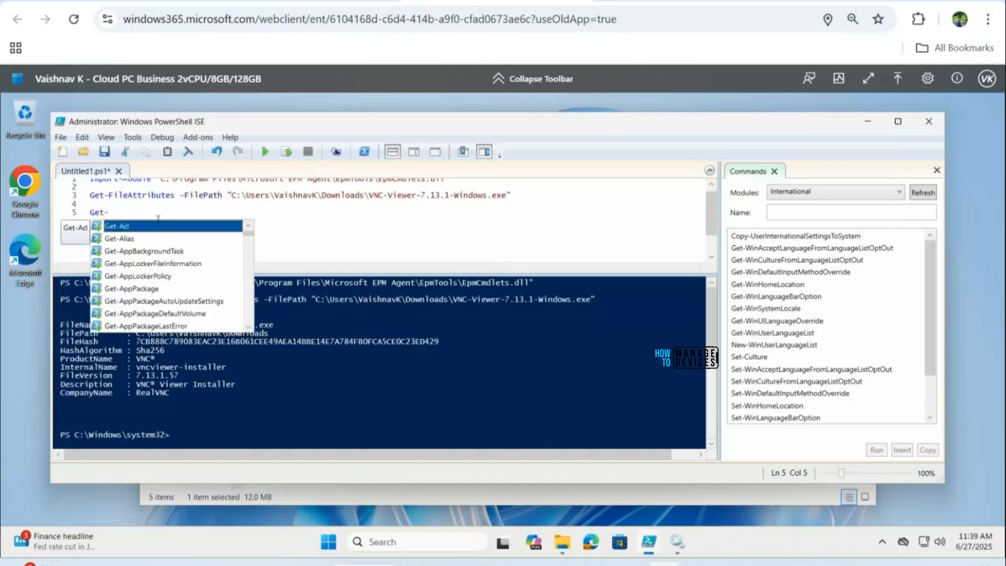
pyautogui.write('F')
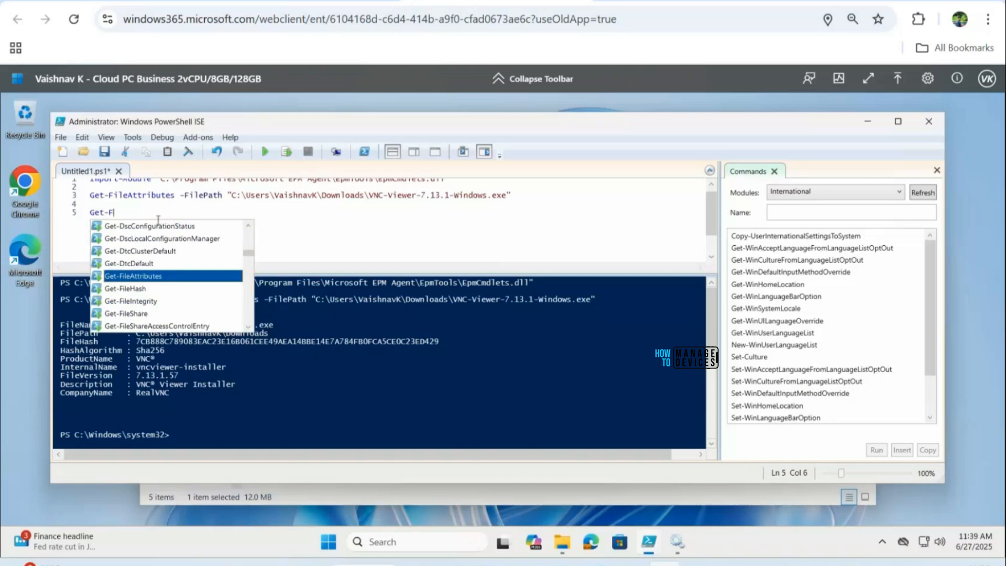
pyautogui.write('i')
pyautogui.doubleClick(164, 289)
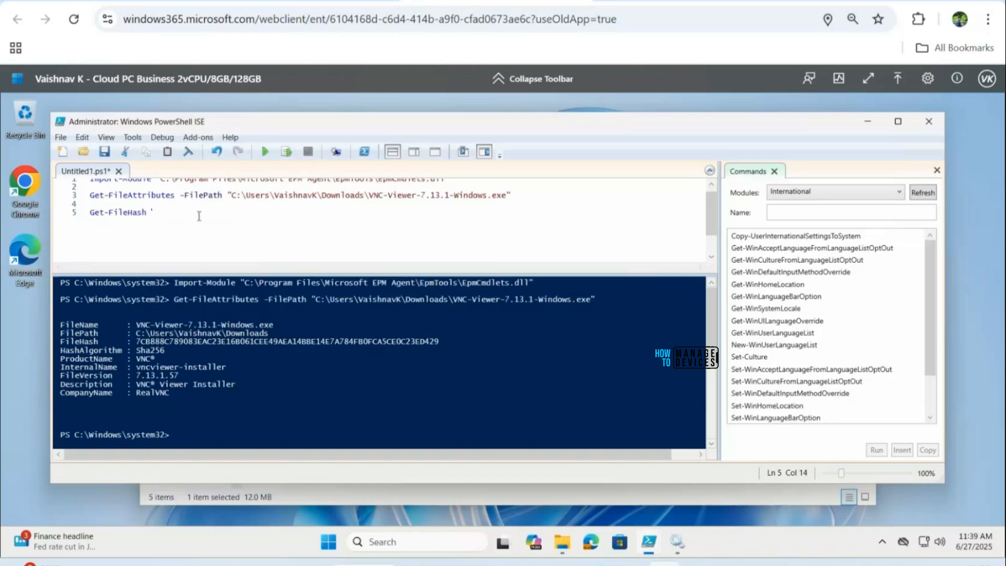
pyautogui.write('"C:\\Users\\VaishnavK\\Downloads\\VNC-Viewer-7.13.1-Windows.exe"')
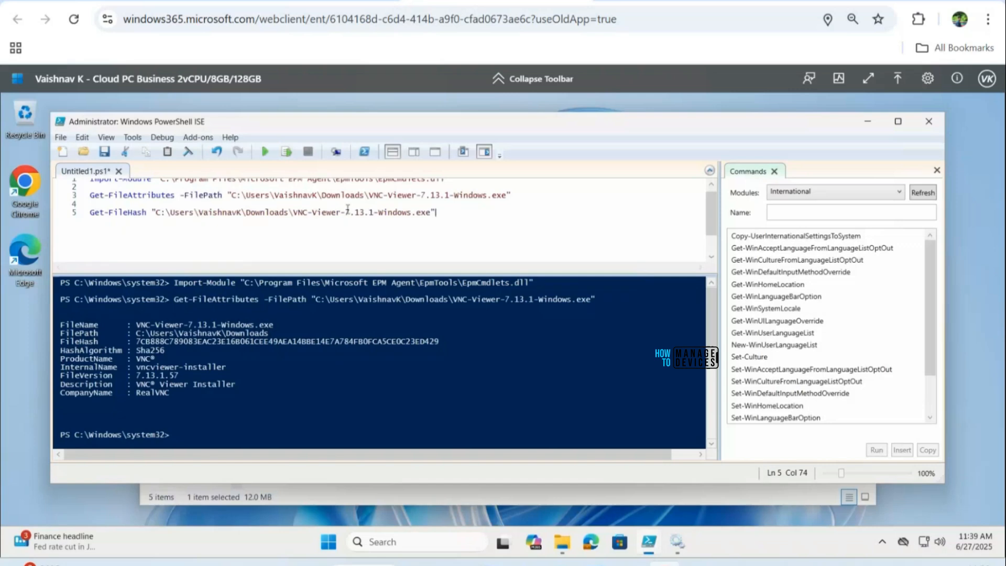
# - Run only the Get-FileHash line and compare its hash with the FileHash from the Get-FileAttributes output
pyautogui.hotkey('shift', 'Up')
pyautogui.hotkey('shift', 'Down')
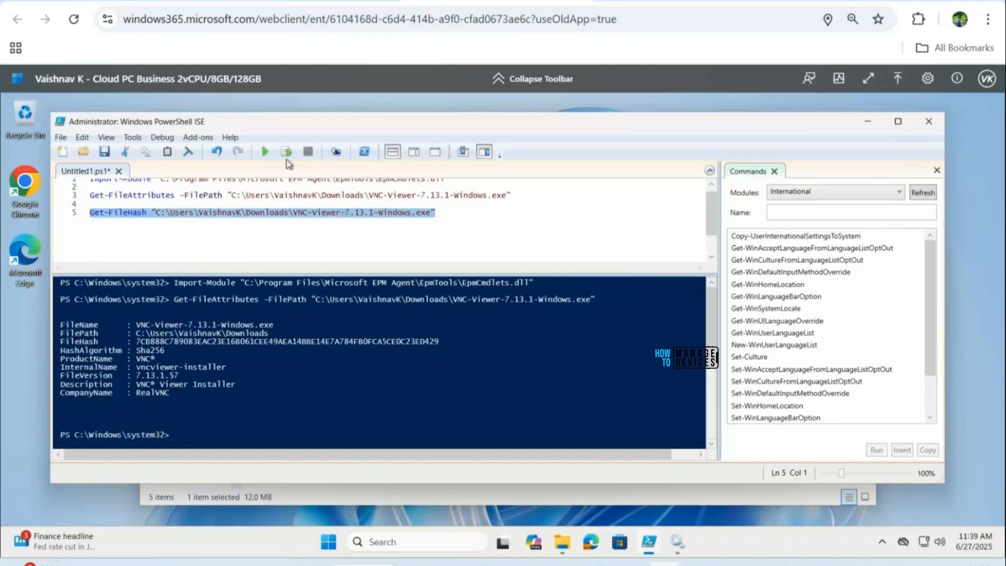
pyautogui.click(286, 152)
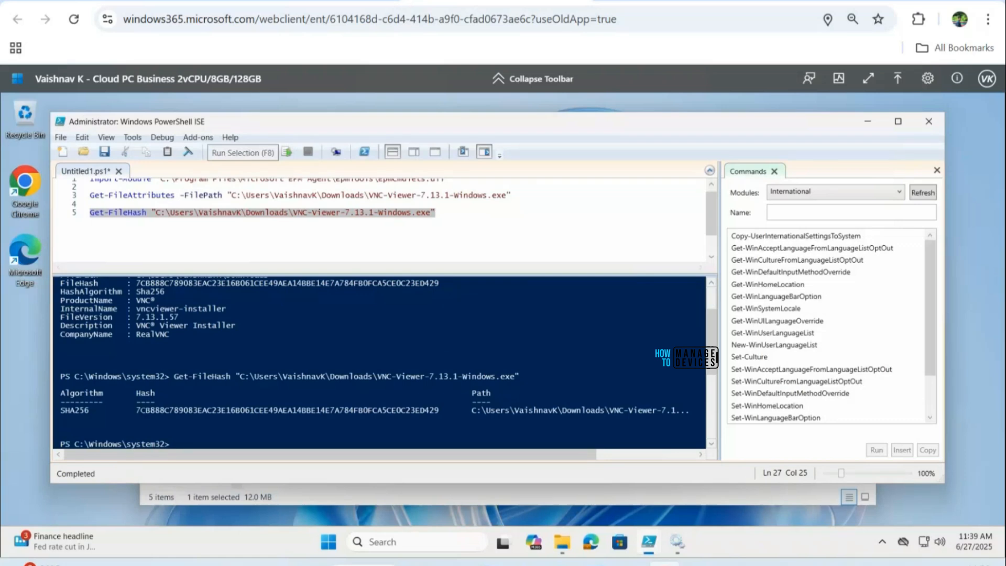
pyautogui.scroll(2, 161, 365)
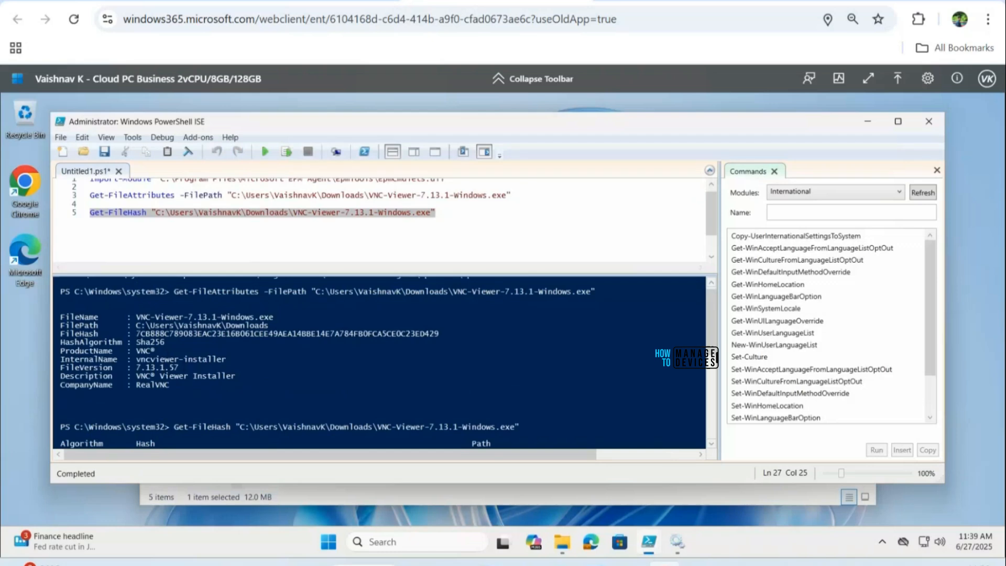
pyautogui.scroll(-5, 379, 362)
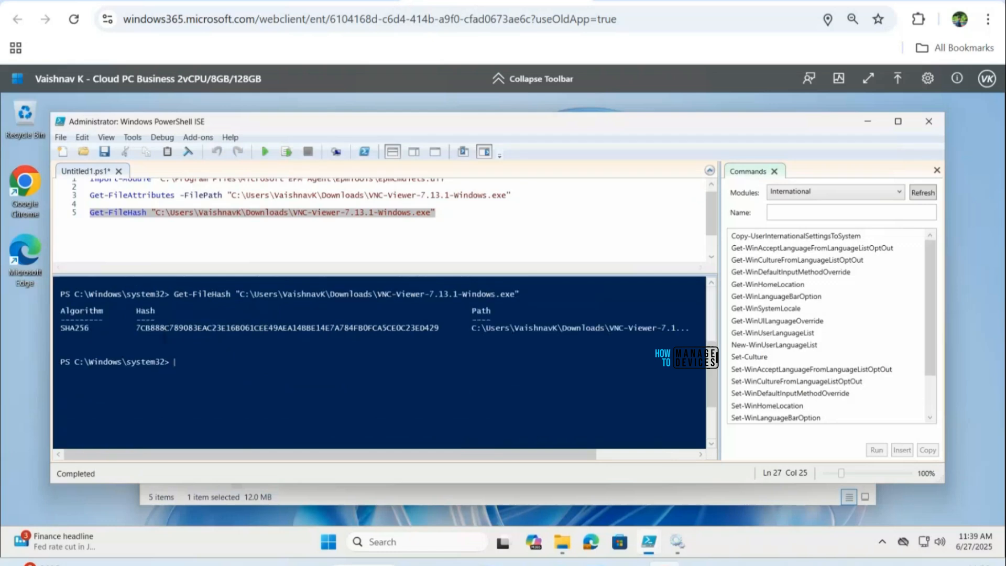
pyautogui.scroll(5, 379, 362)
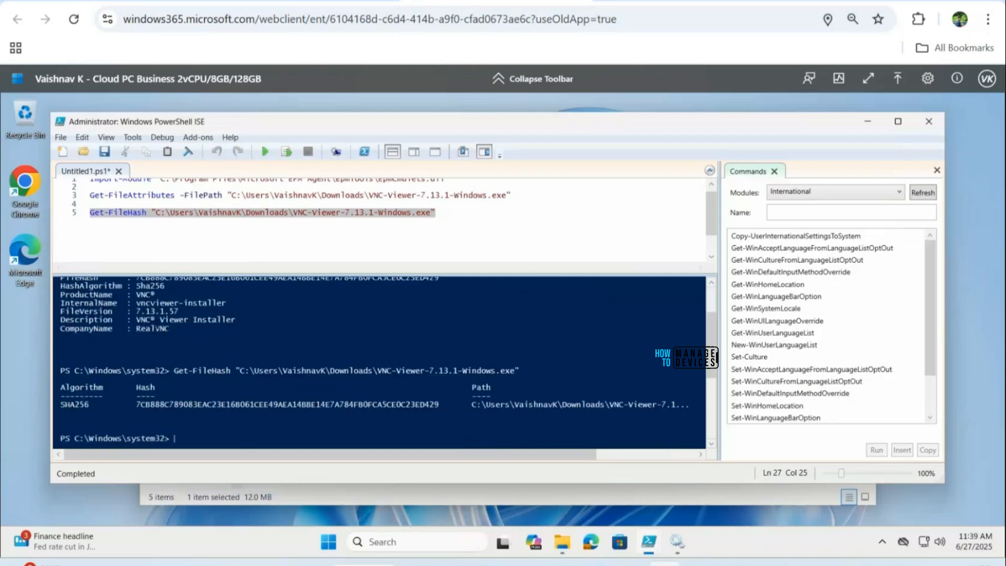
# - Copy the FileHash value from the Get-FileAttributes output into the File hash field of the rule properties in the Intune admin center
pyautogui.click(141, 328)
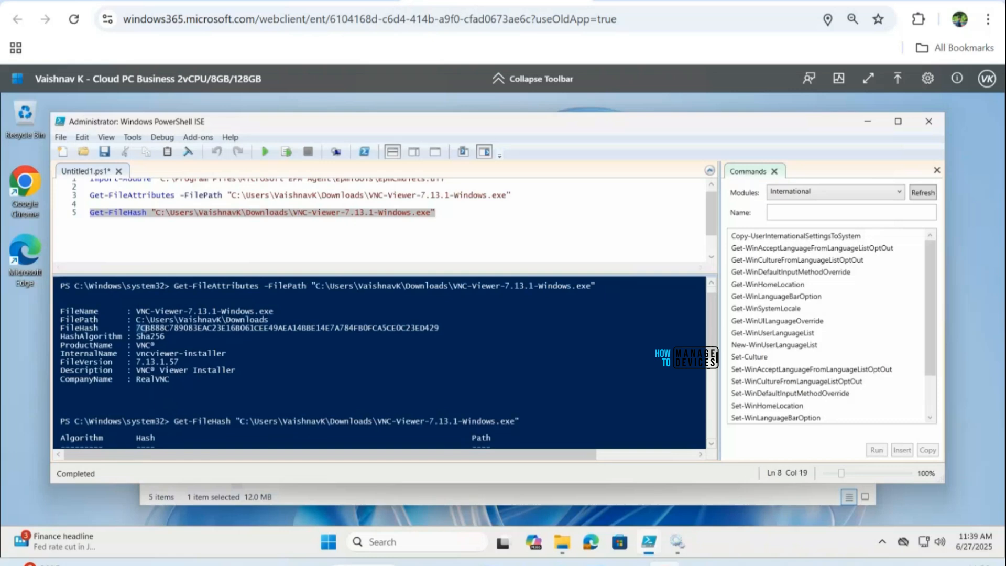
pyautogui.moveTo(137, 328); pyautogui.dragTo(440, 328)
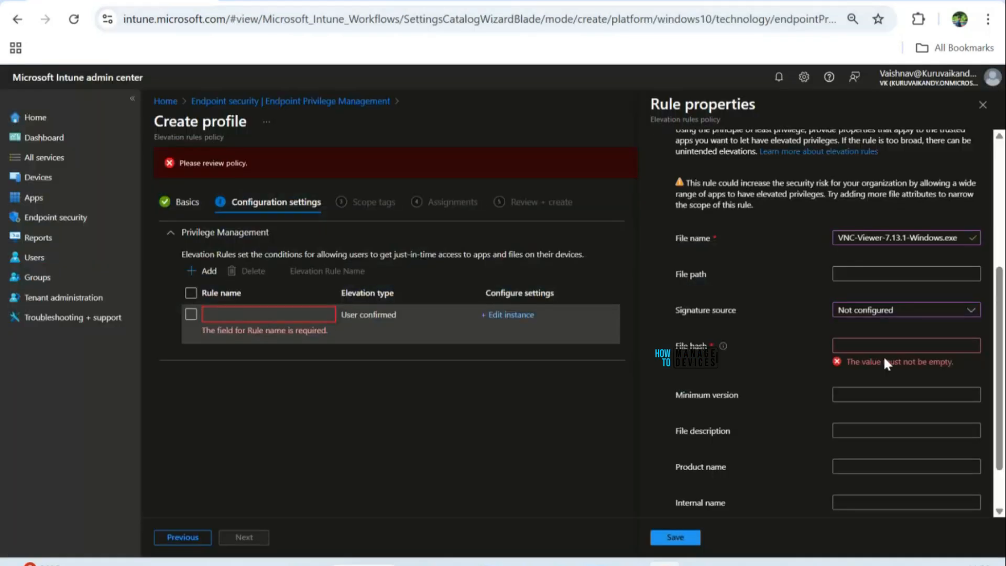
pyautogui.click(871, 345)
pyautogui.hotkey('ctrl', 'v')
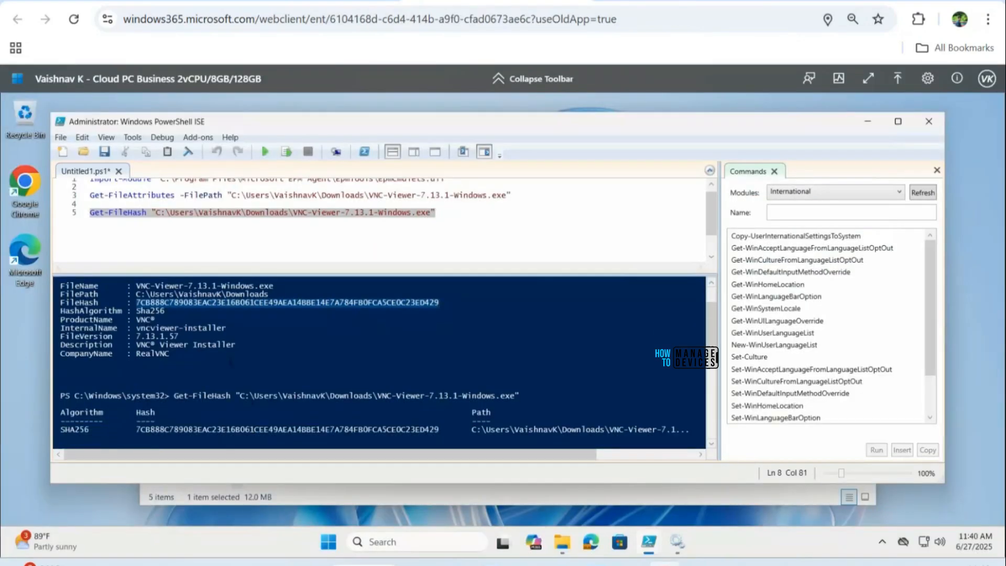
# - Check the Restrict Arguments options, leave the setting at Not configured and save the VNC Viewer deny rule's properties
pyautogui.scroll(1, 231, 361)
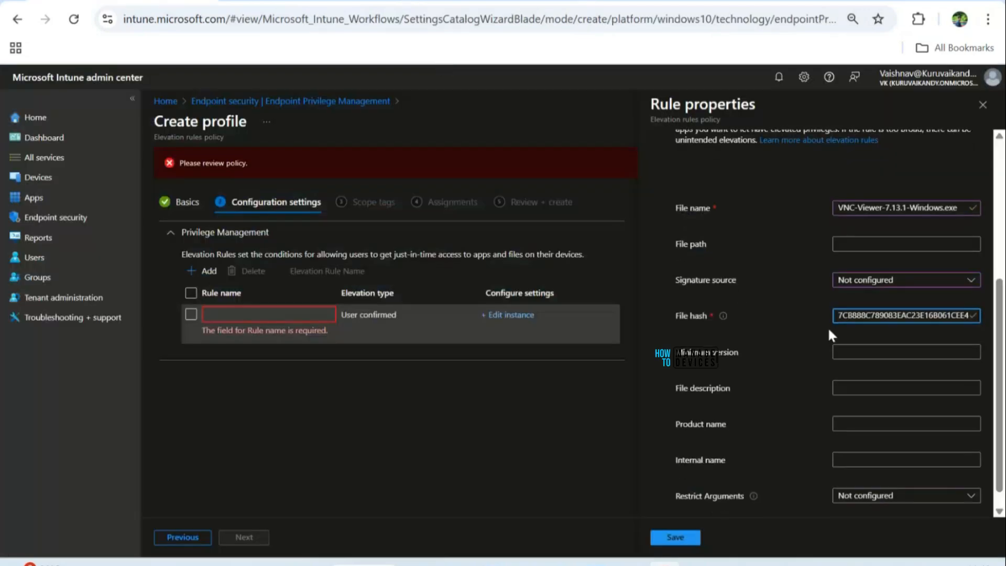
pyautogui.scroll(-1, 829, 330)
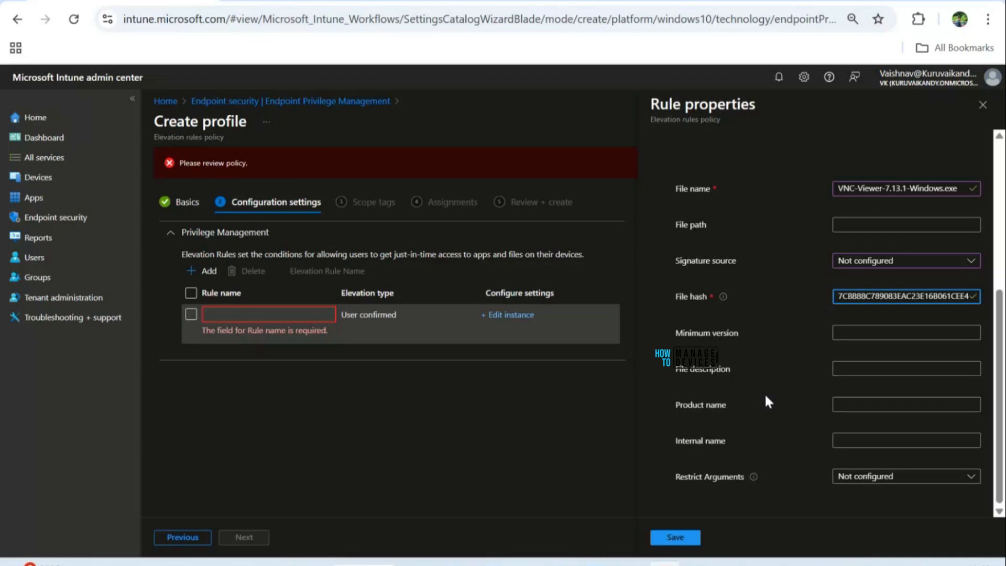
pyautogui.click(872, 489)
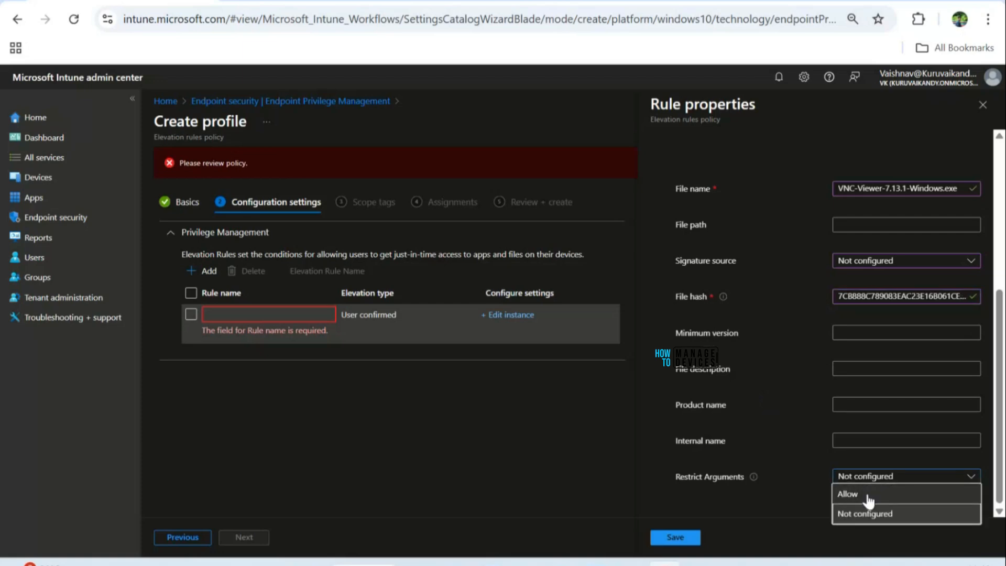
pyautogui.click(816, 484)
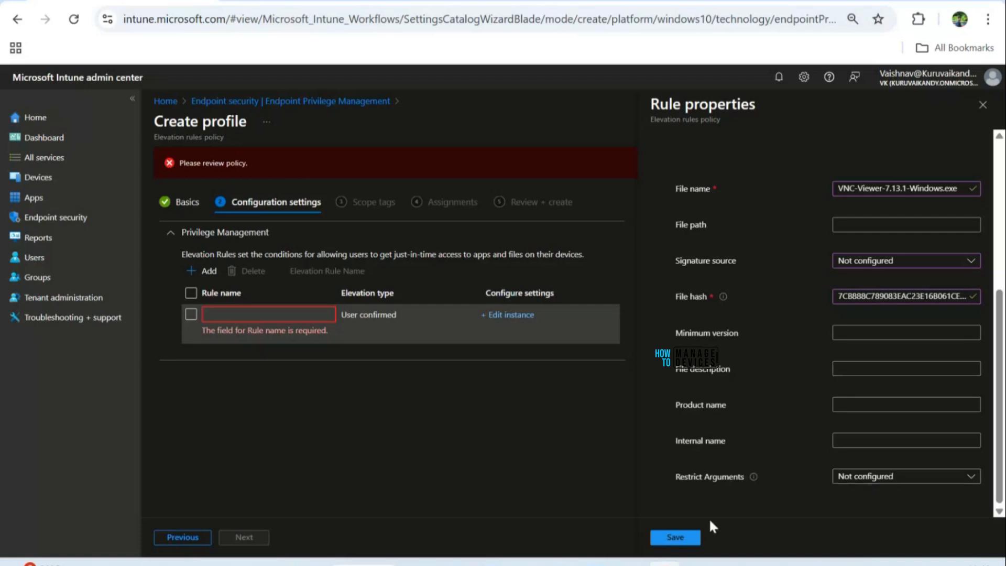
pyautogui.scroll(5, 797, 399)
pyautogui.scroll(-5, 793, 391)
pyautogui.click(674, 537)
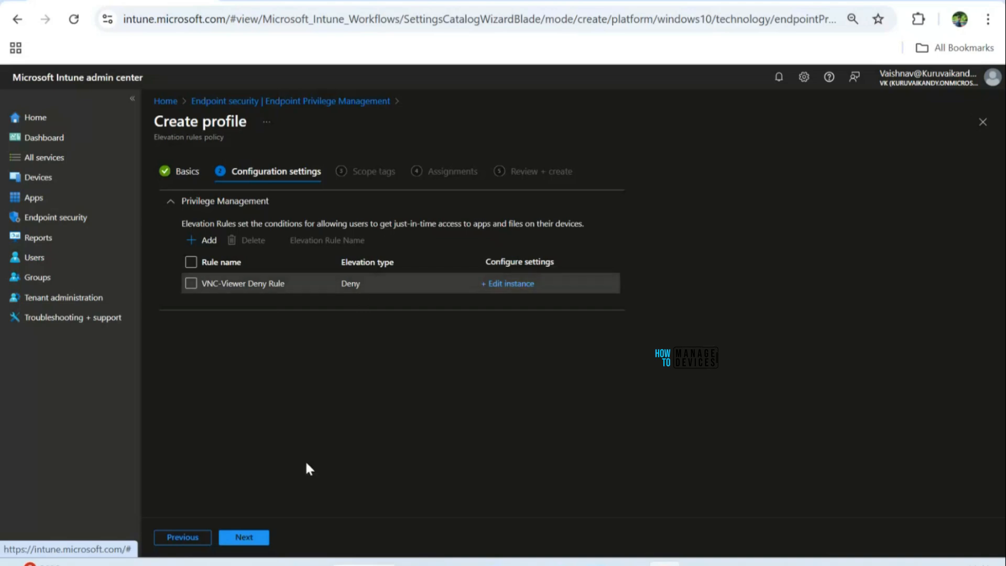
# - Keep the Default scope tag and assign the policy to the group My CPC - Windows 11, continuing to Review + create
pyautogui.click(242, 536)
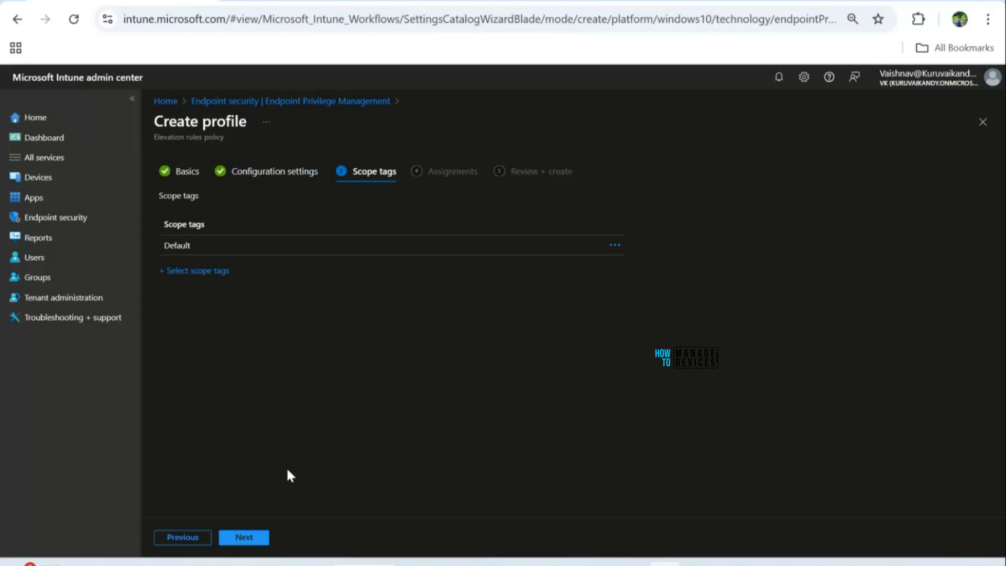
pyautogui.click(246, 538)
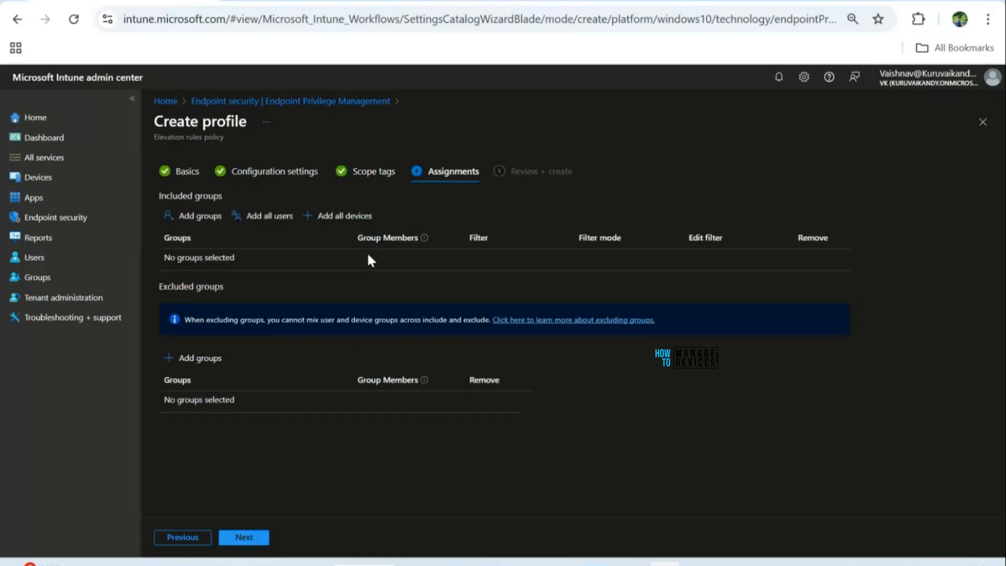
pyautogui.click(202, 216)
pyautogui.click(529, 201)
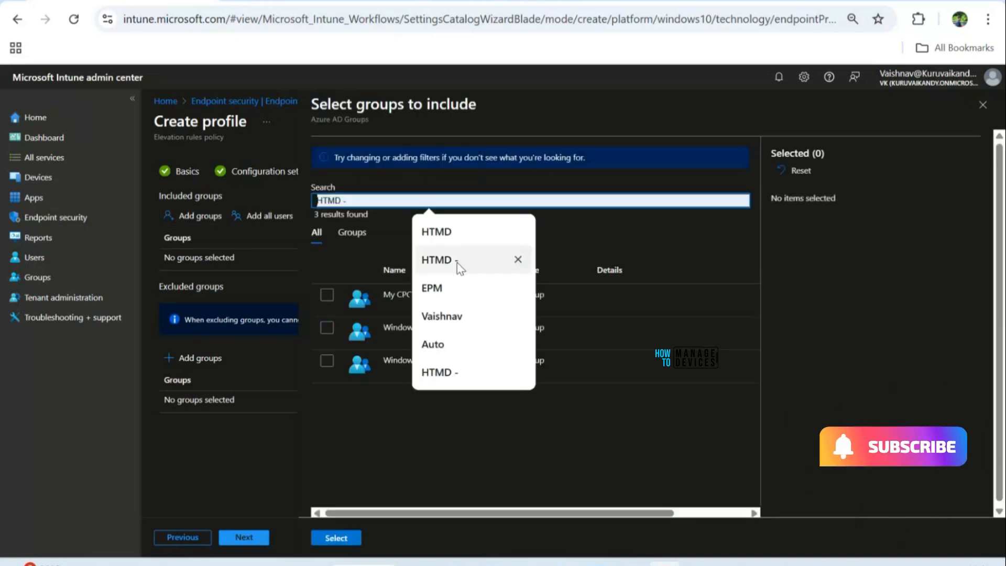
pyautogui.click(326, 294)
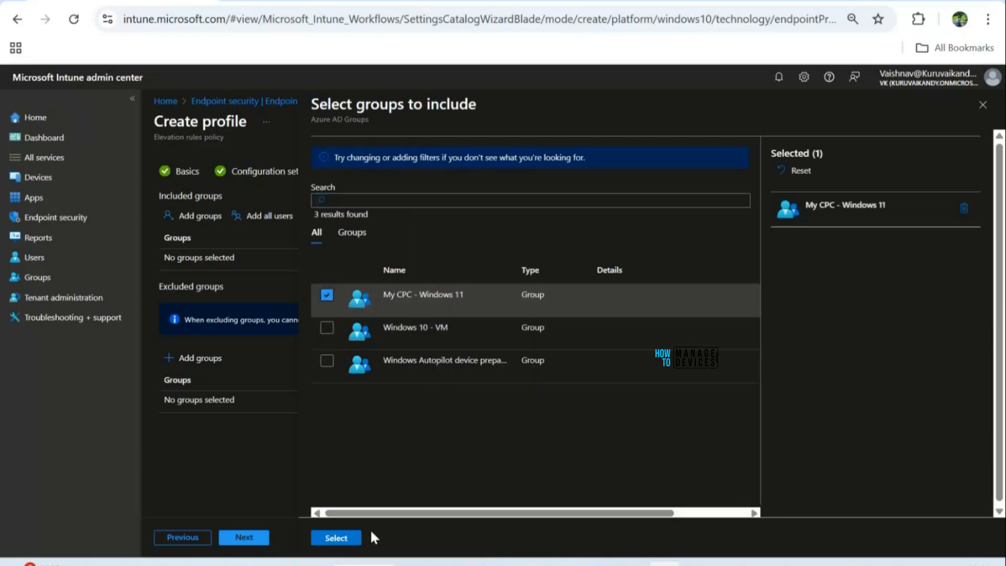
pyautogui.click(340, 540)
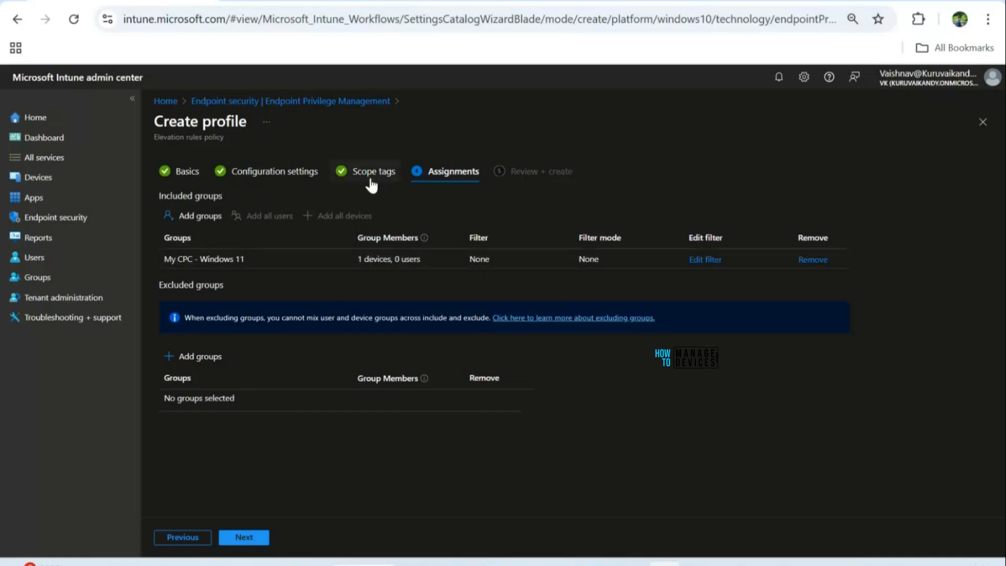
pyautogui.click(244, 537)
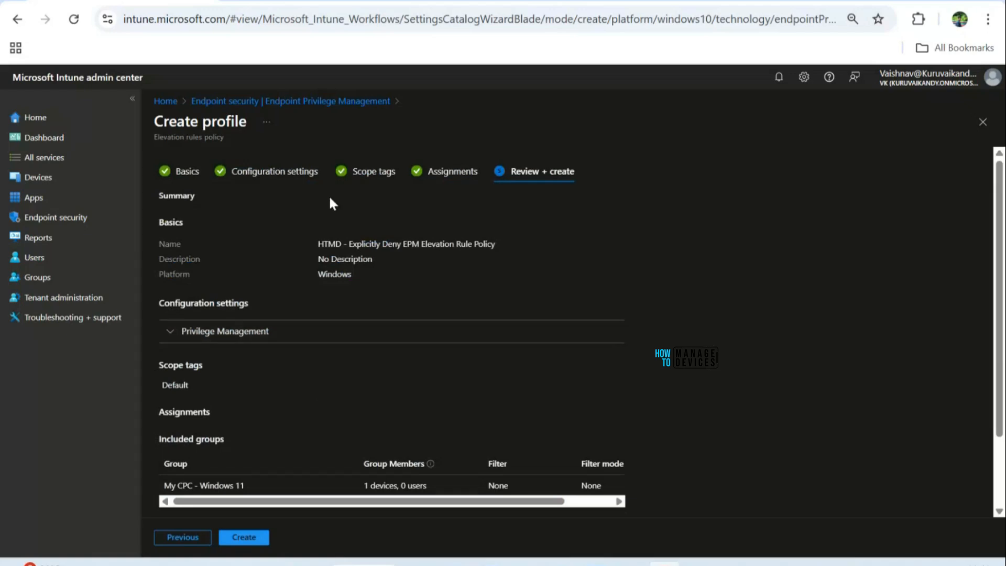
# - Review the profile summary, including the expanded Privilege Management settings, scope tags and included and excluded groups
pyautogui.click(167, 334)
pyautogui.scroll(-4, 367, 336)
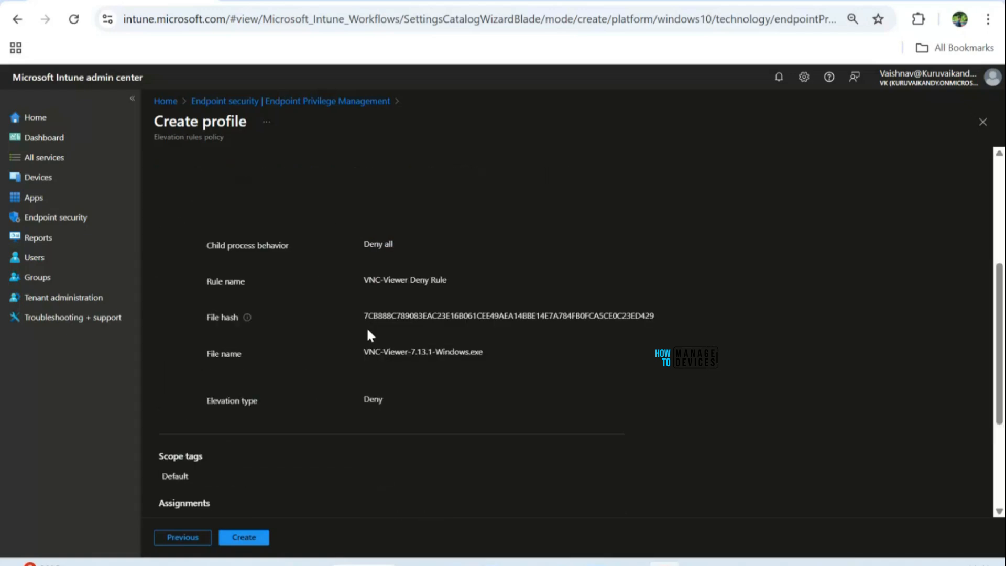
pyautogui.scroll(-3, 369, 335)
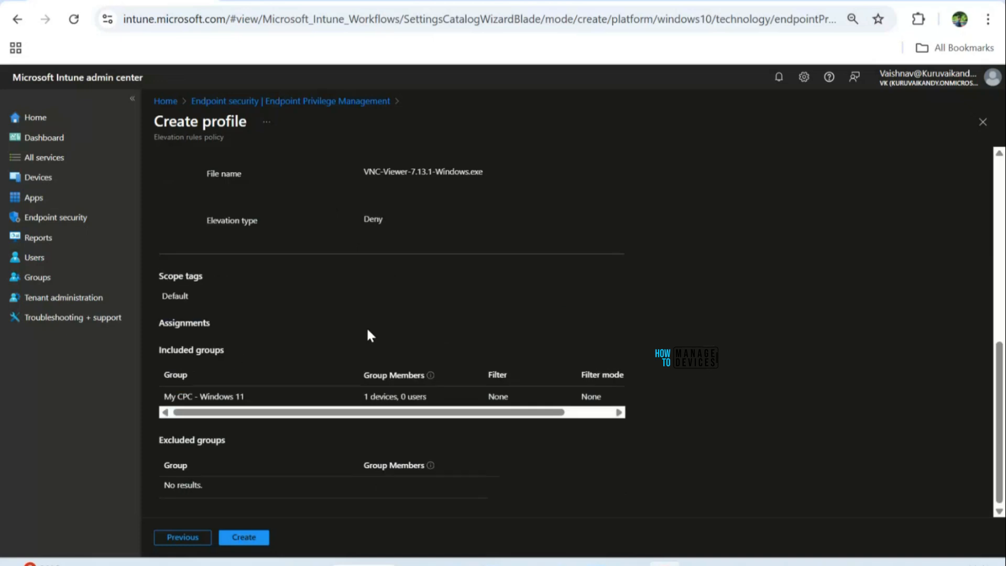
pyautogui.scroll(4, 368, 334)
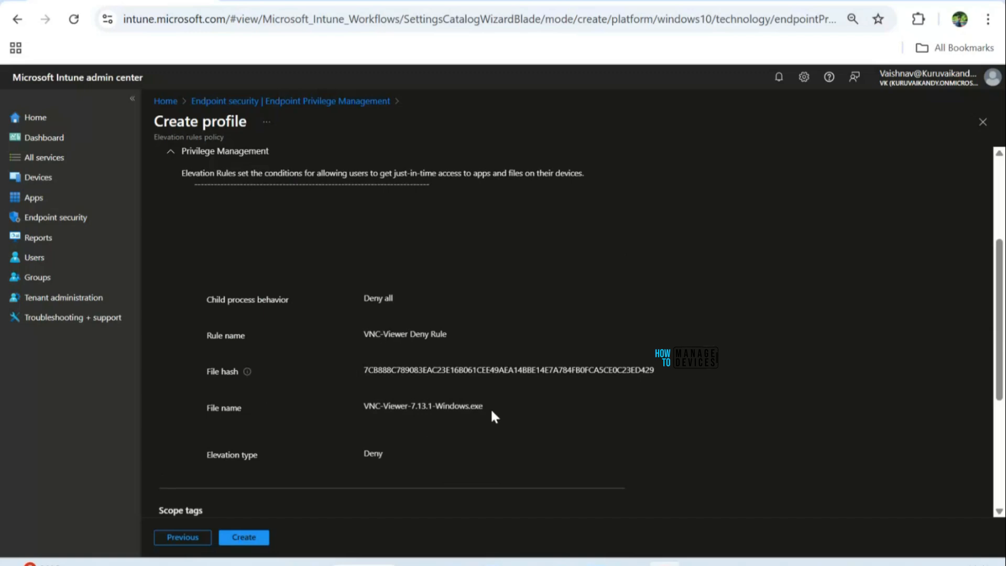
pyautogui.scroll(-5, 330, 348)
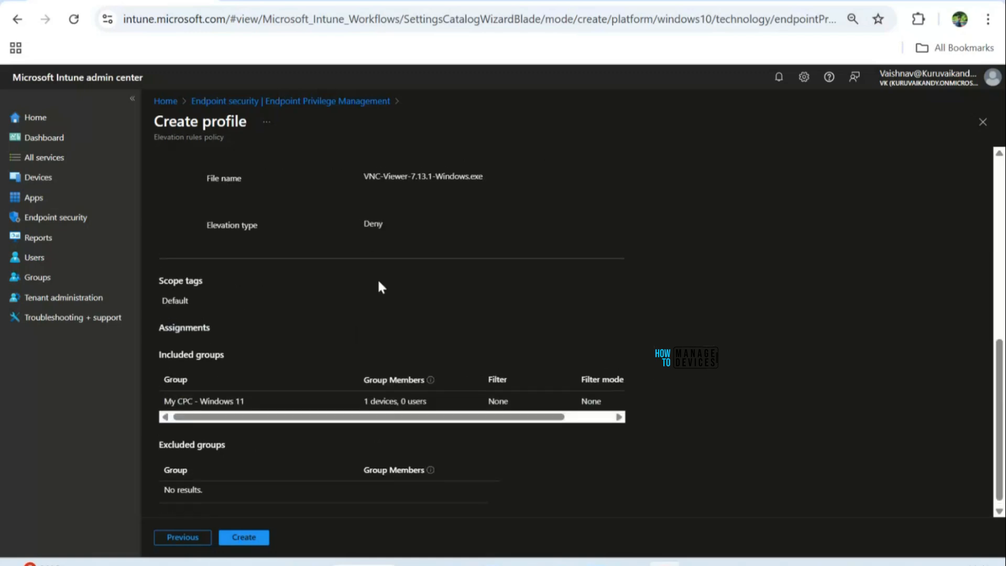
pyautogui.scroll(7, 377, 283)
pyautogui.scroll(2, 377, 283)
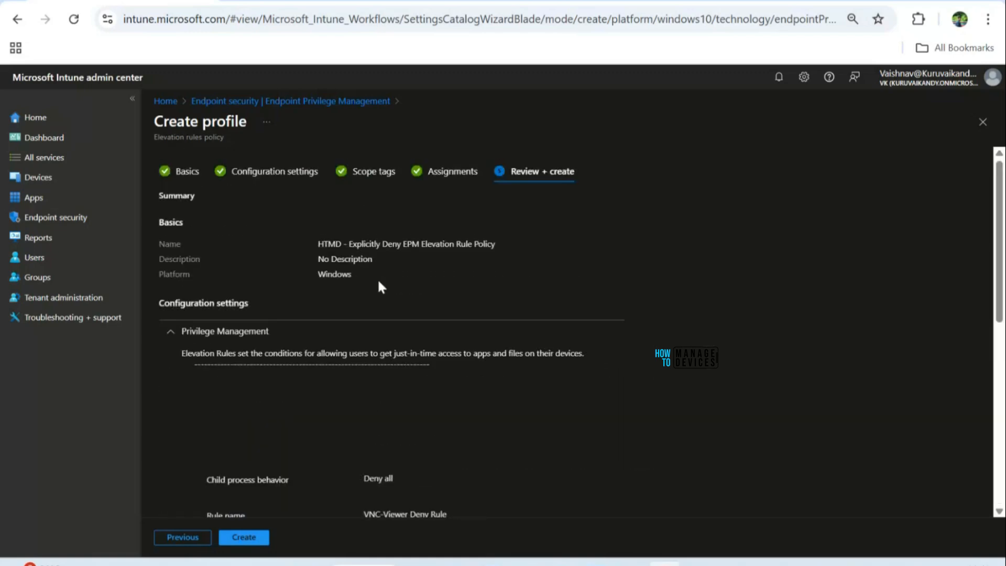
pyautogui.scroll(-3, 378, 283)
pyautogui.scroll(3, 381, 287)
# - Open HTMD - Explicitly Deny EPM Elevation Rule Policy from the Endpoint Privilege Management policies and check its endpoint check-in status
pyautogui.click(314, 98)
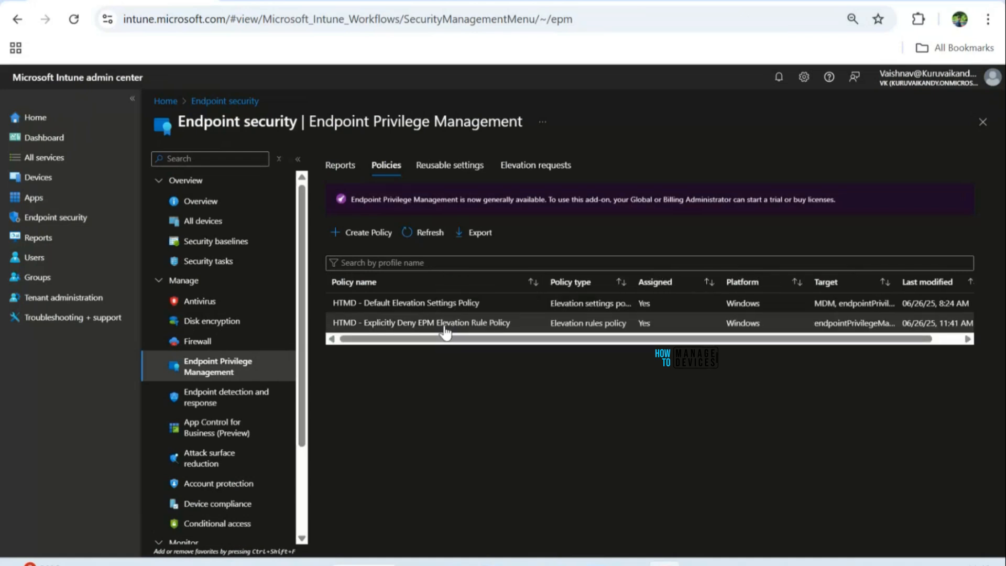
pyautogui.click(358, 323)
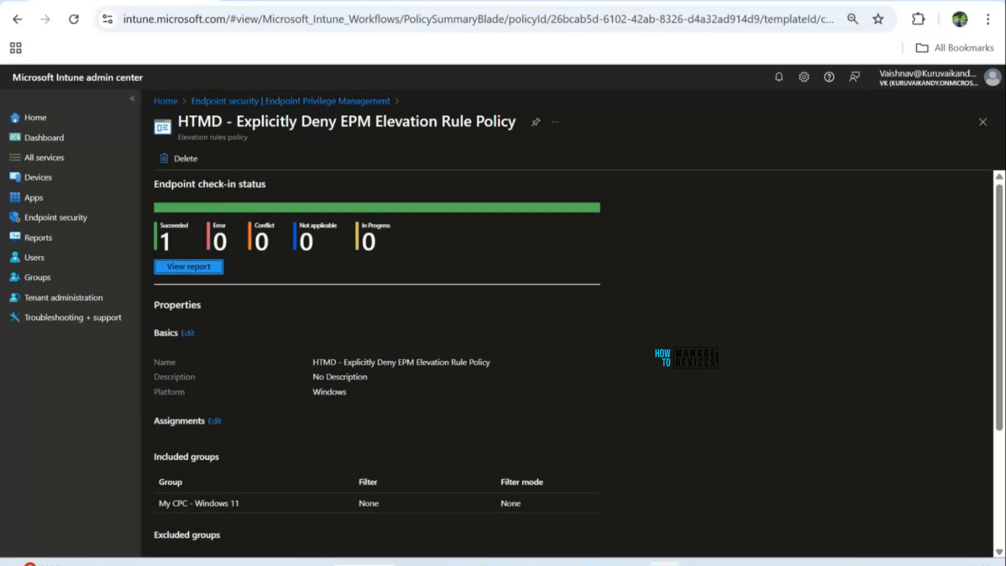
# - Switch to the Cloud PC, minimize PowerShell ISE and run winrar-x64-712.exe with elevated access to check the prompt, cancelling the request
pyautogui.moveTo(544, 1)
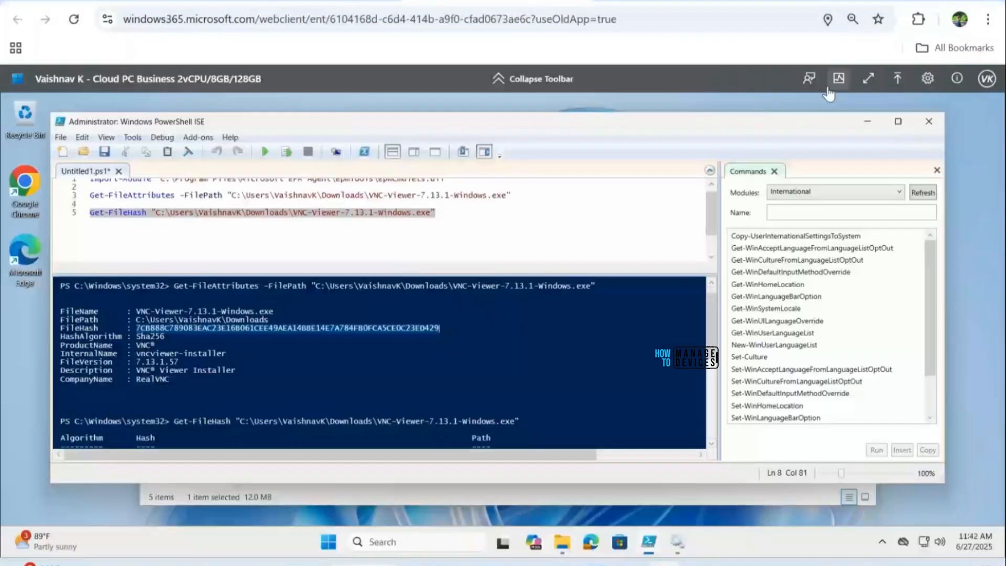
pyautogui.click(867, 122)
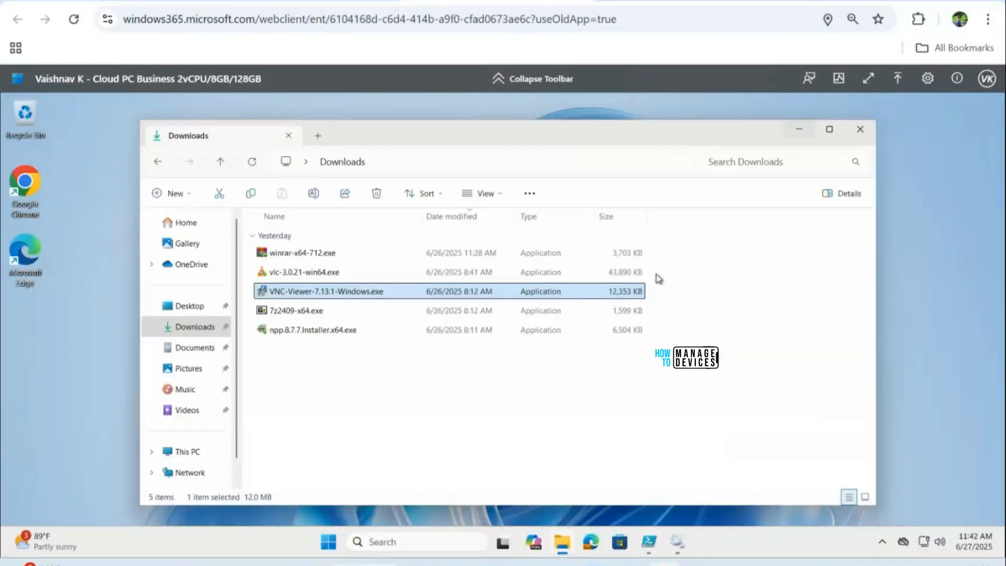
pyautogui.click(305, 254)
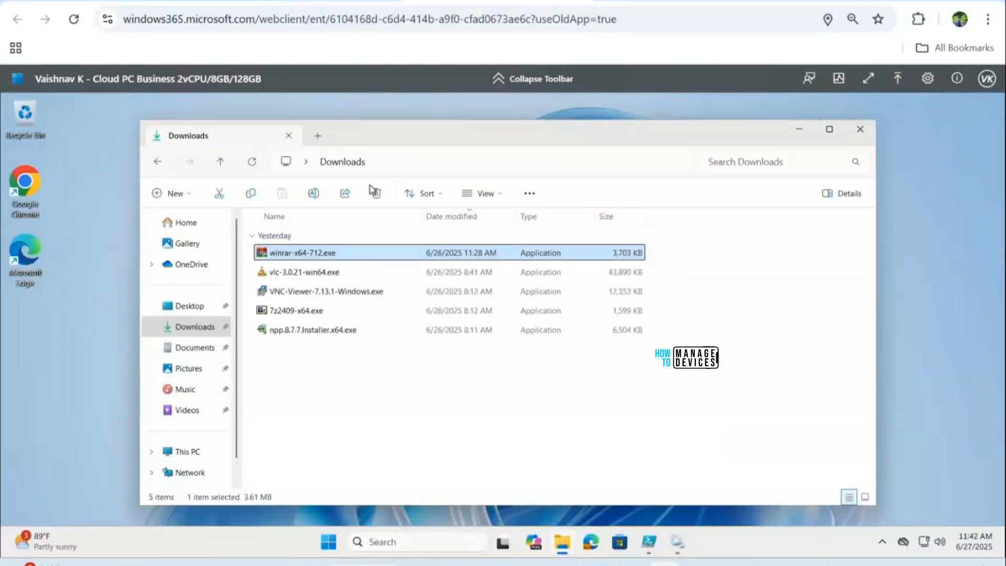
pyautogui.rightClick(321, 258)
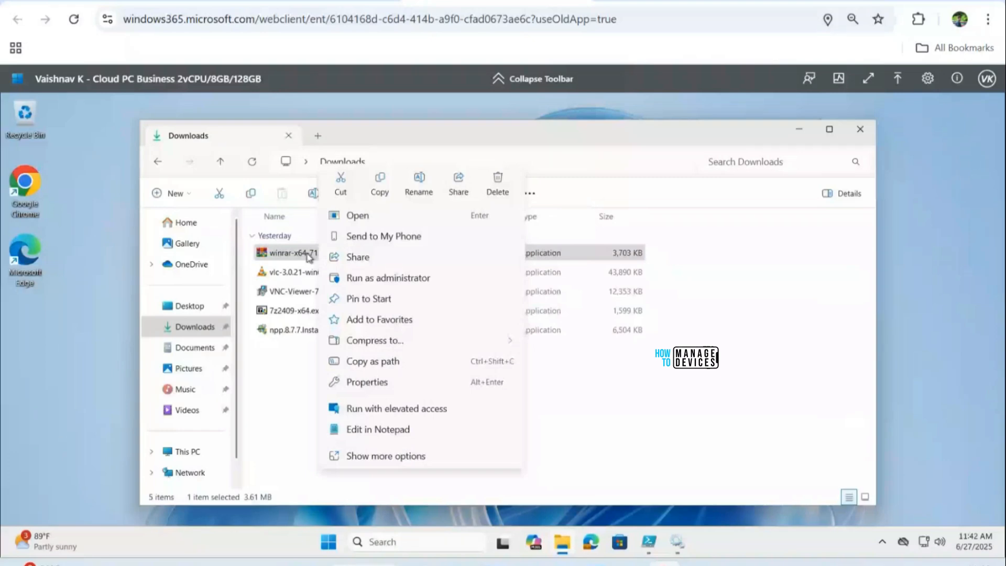
pyautogui.click(376, 414)
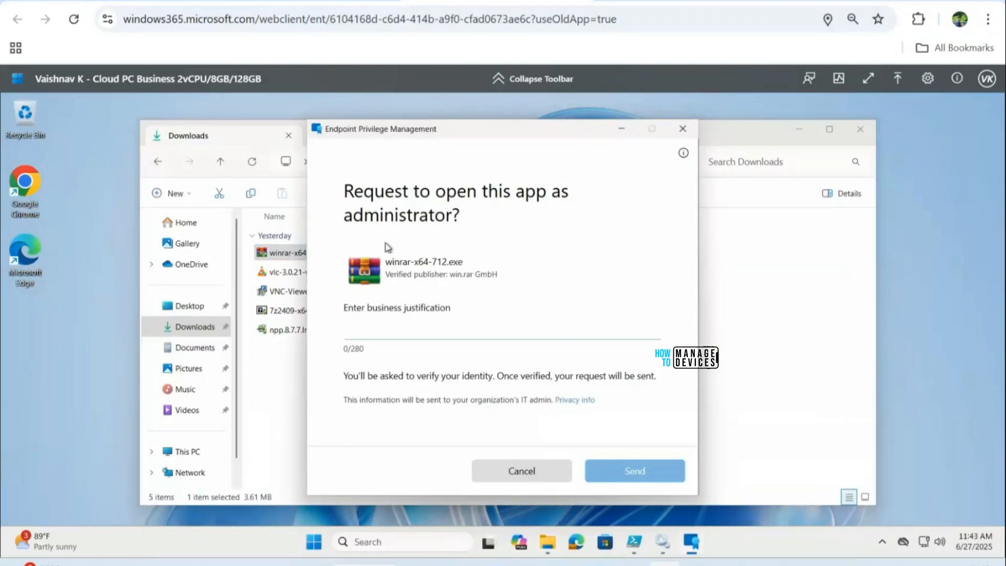
pyautogui.click(495, 469)
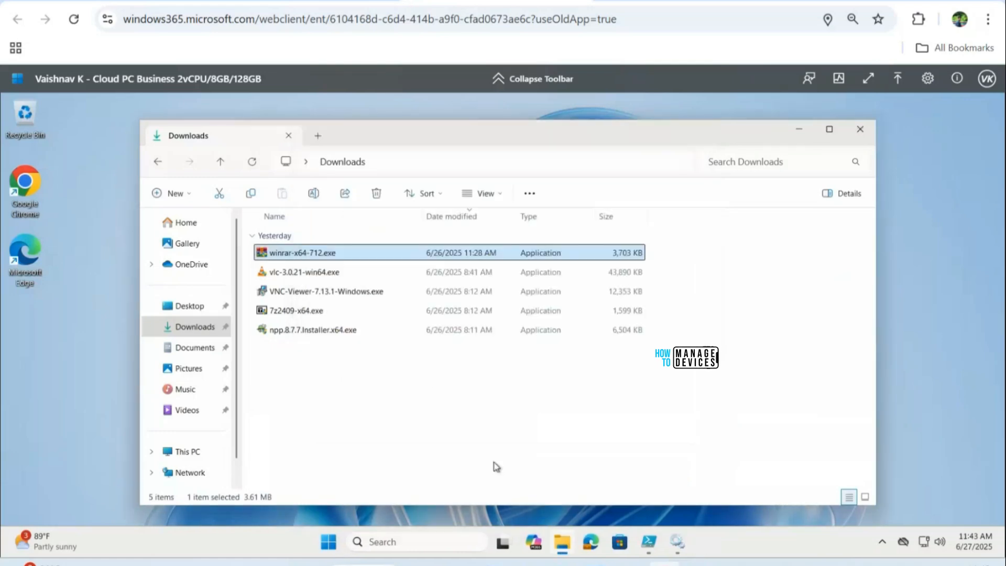
# - Run vlc-3.0.21-win64.exe with elevated access to check the elevation prompt, and close the request without sending it
pyautogui.rightClick(293, 280)
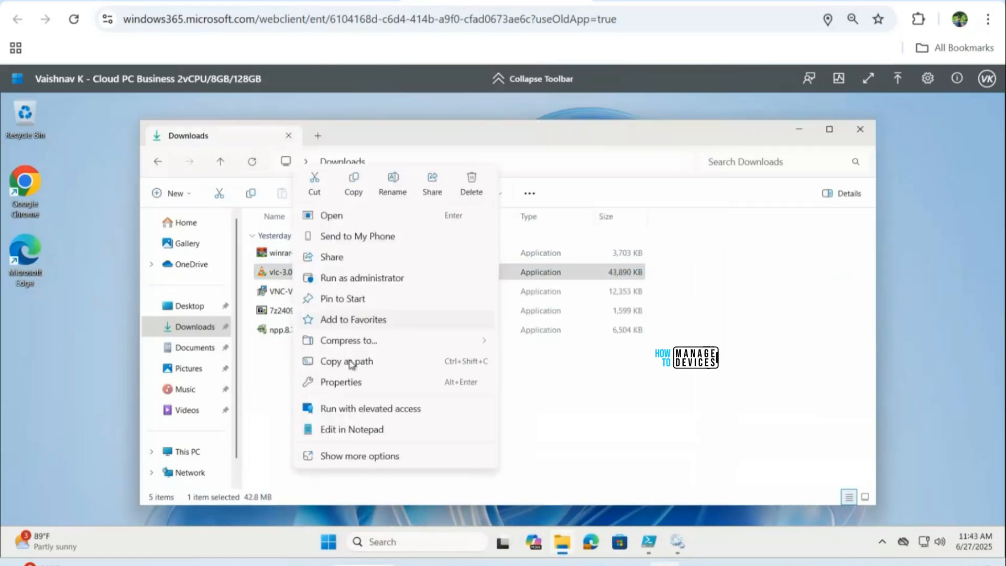
pyautogui.click(356, 409)
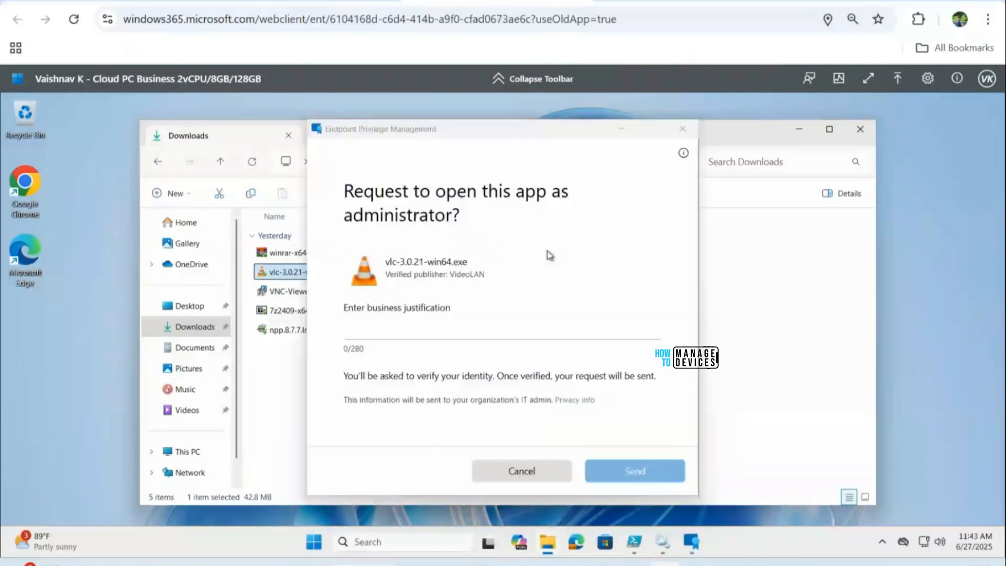
pyautogui.click(682, 132)
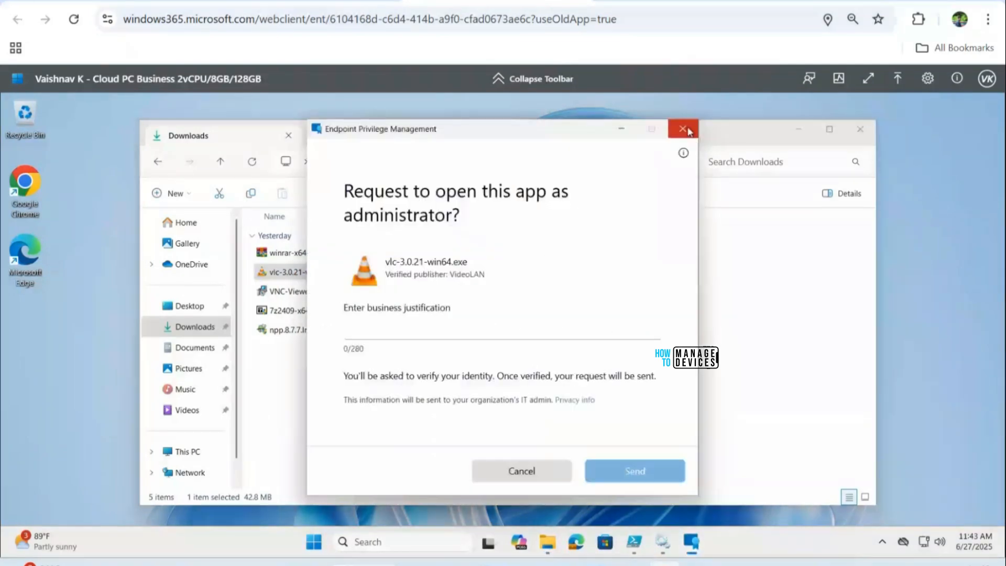
pyautogui.click(692, 130)
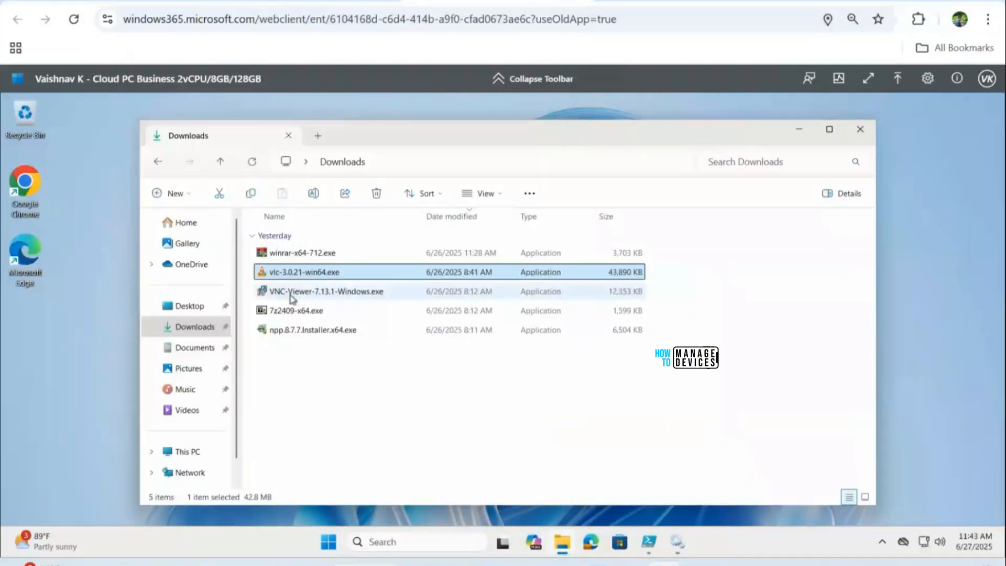
# - Test the deny rule by running VNC-Viewer-7.13.1-Windows.exe with elevated access
pyautogui.moveTo(292, 296)
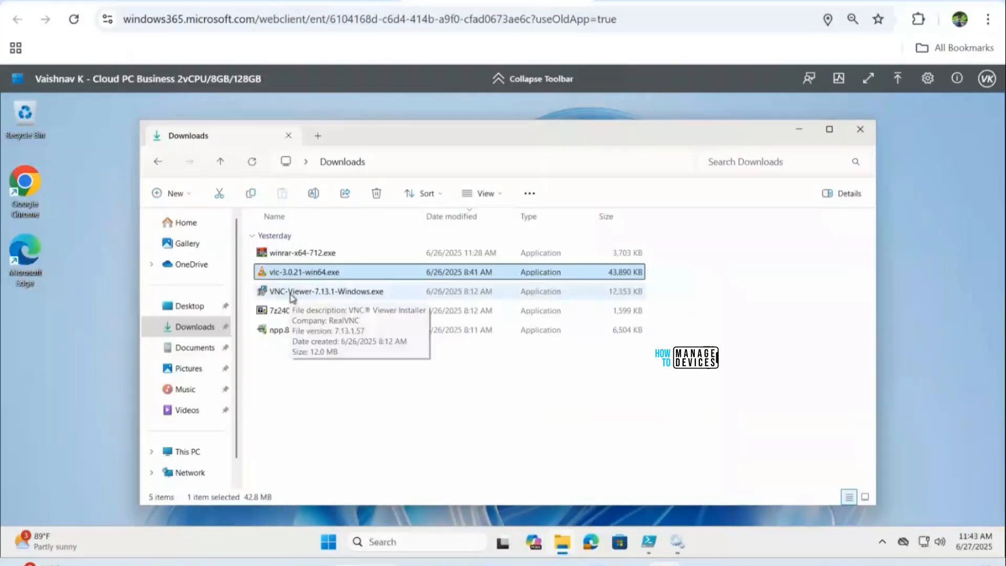
pyautogui.rightClick(292, 297)
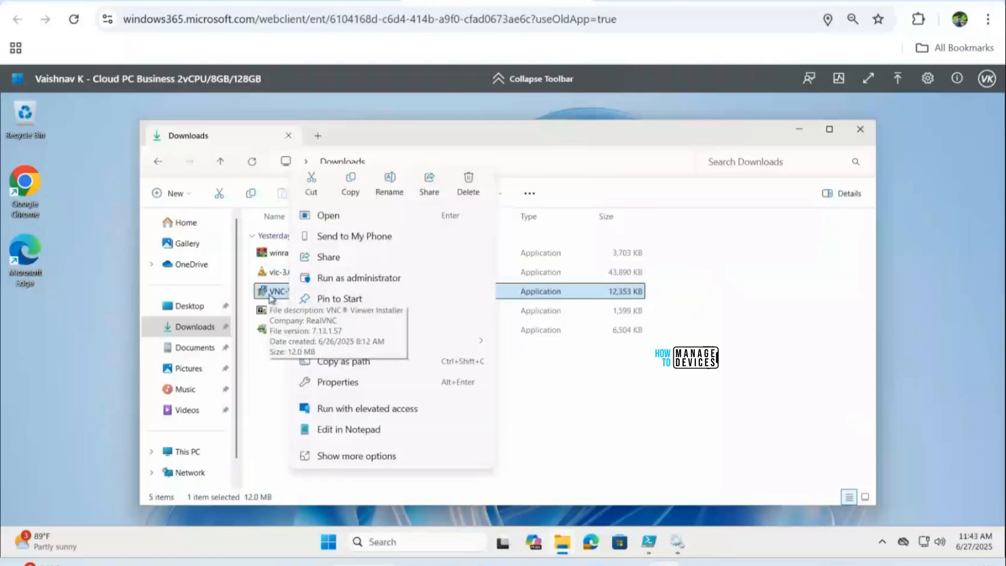
pyautogui.click(335, 409)
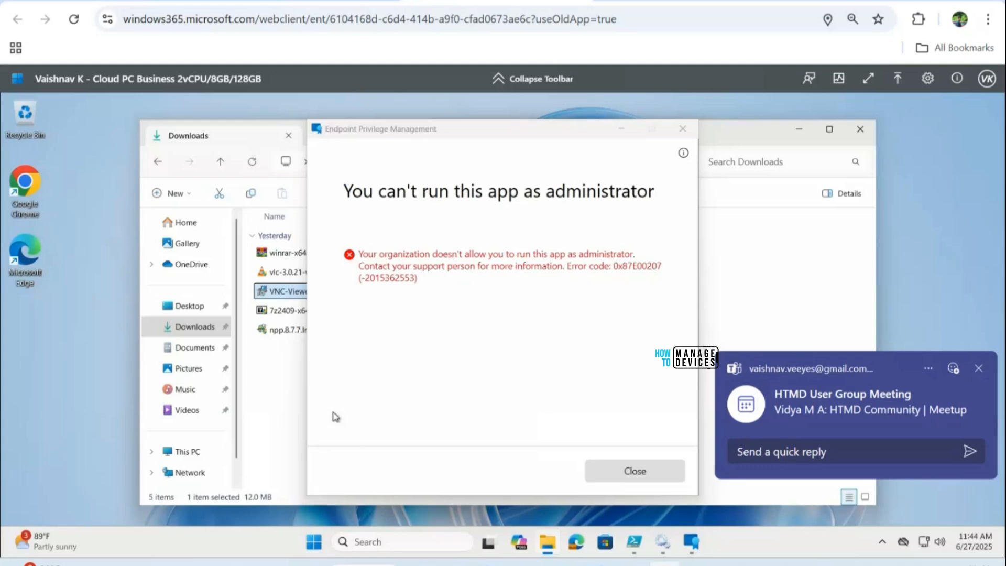
# - Return to the Intune admin center, edit the deny policy's configuration settings and add another elevation rule under Privilege Management
pyautogui.click(212, 327)
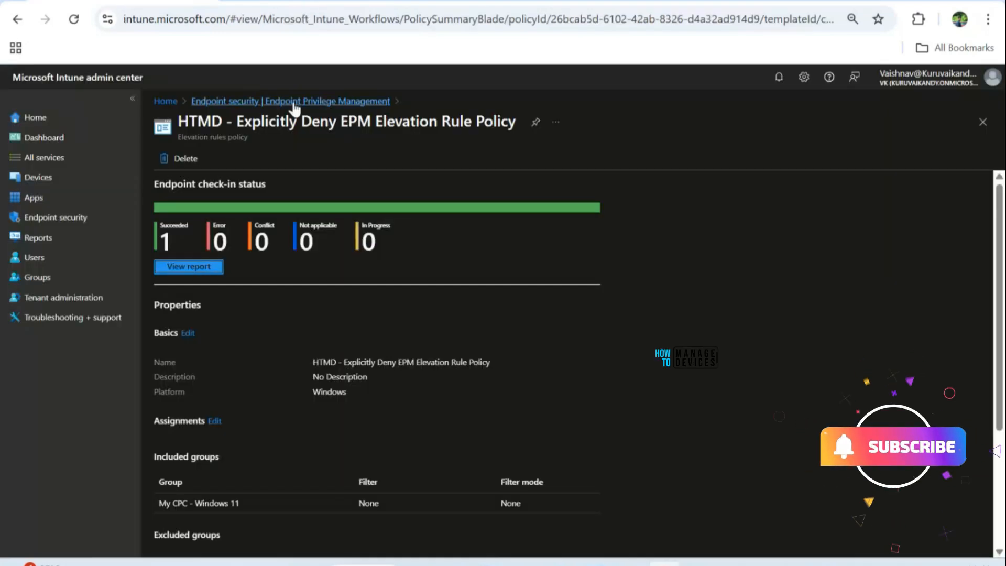
pyautogui.click(293, 102)
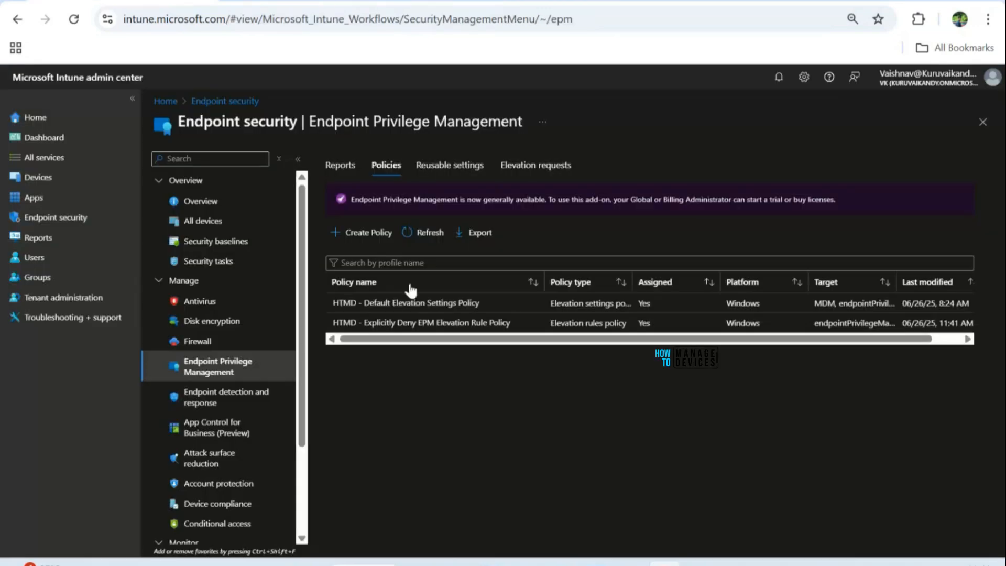
pyautogui.click(463, 325)
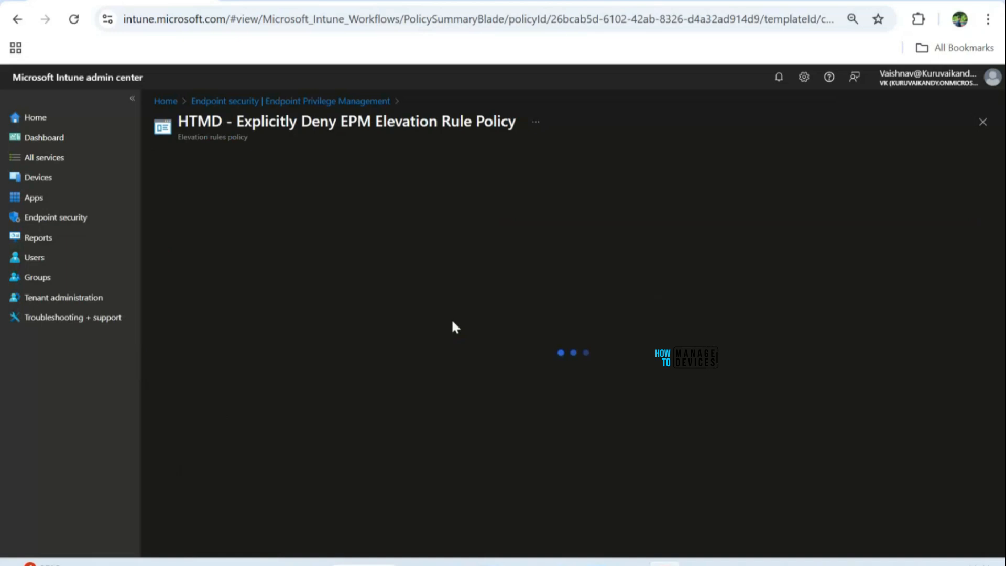
pyautogui.scroll(-4, 257, 440)
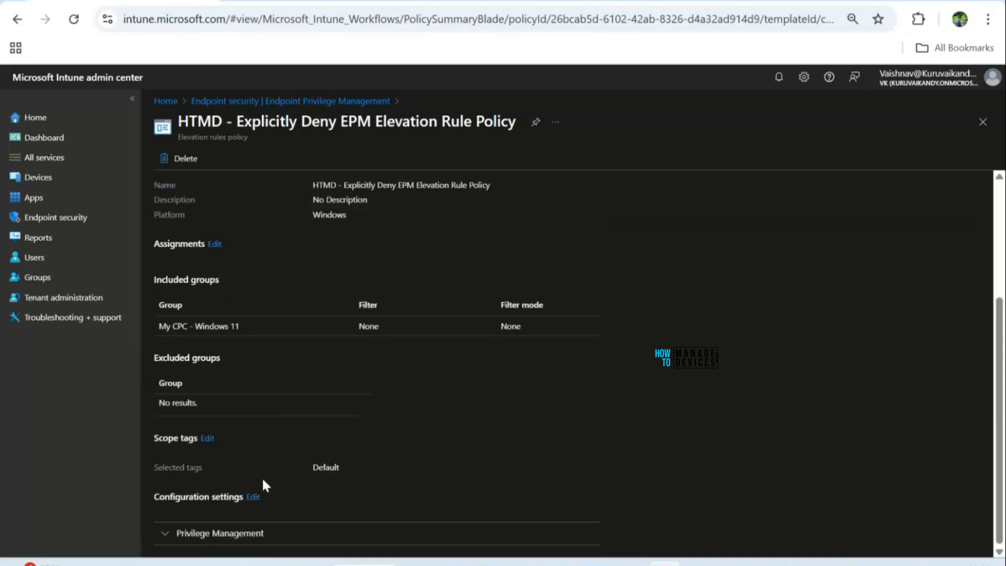
pyautogui.click(253, 497)
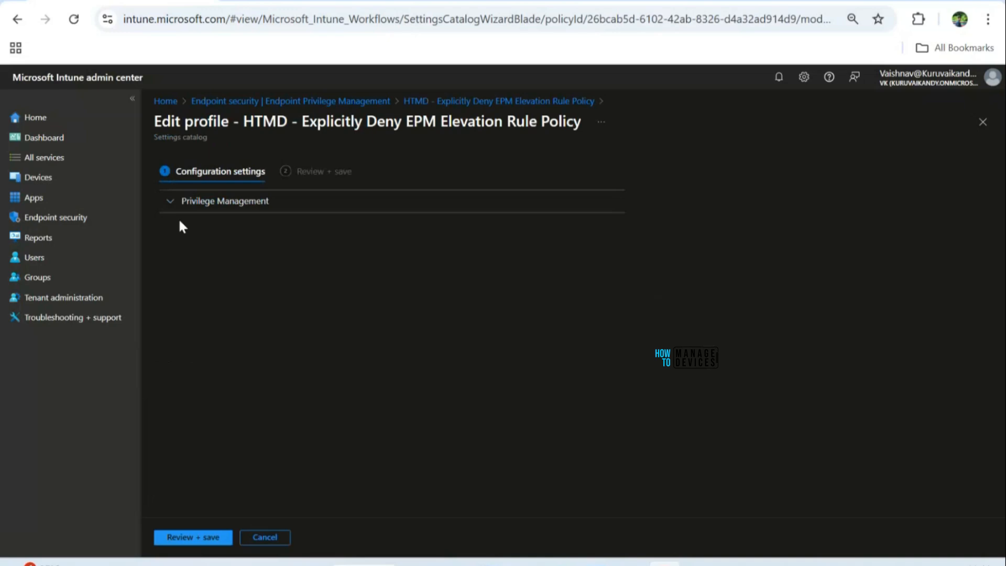
pyautogui.click(179, 209)
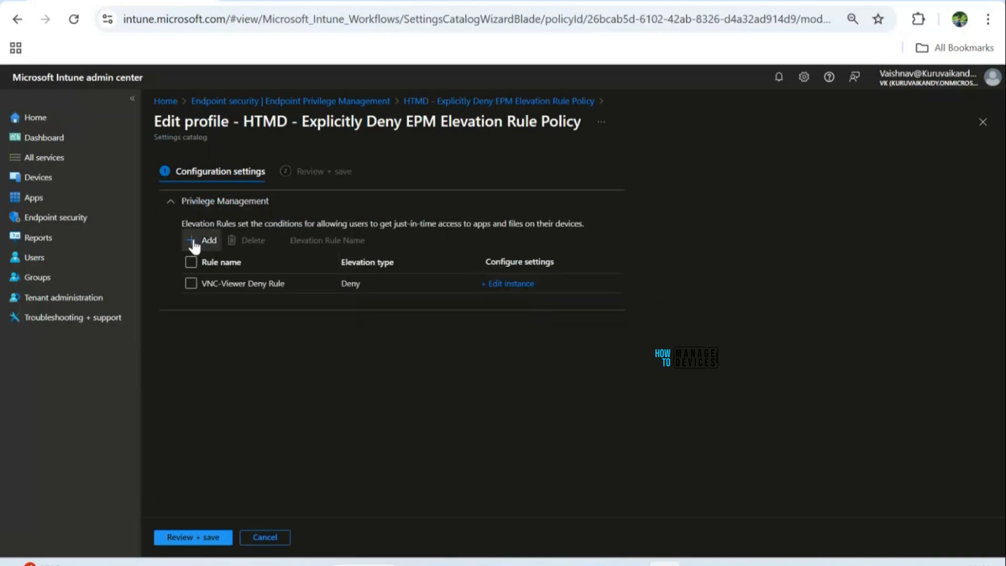
pyautogui.click(193, 241)
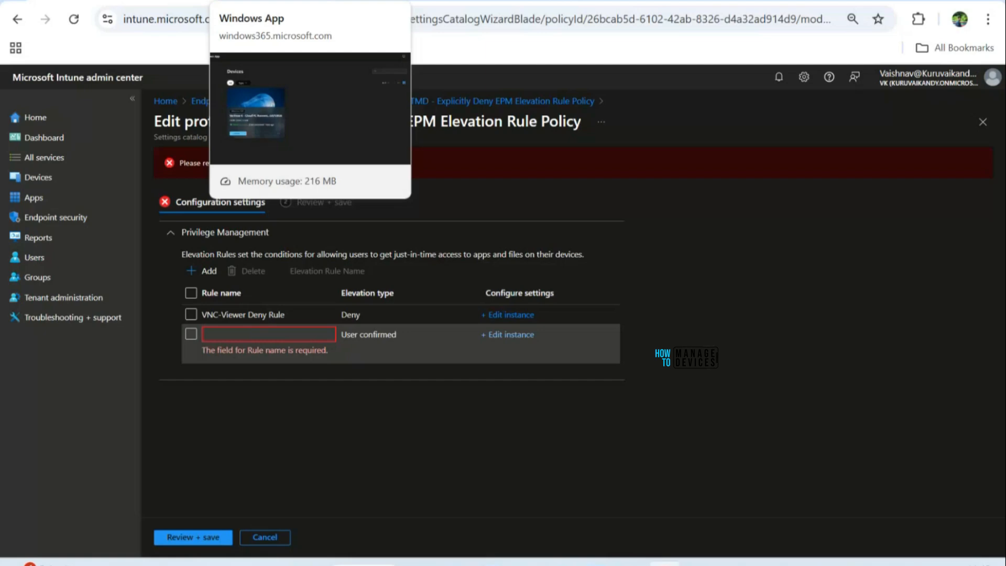
# - Switch back to the Cloud PC session to look at the VNC Viewer elevation dialog
pyautogui.click(346, 1)
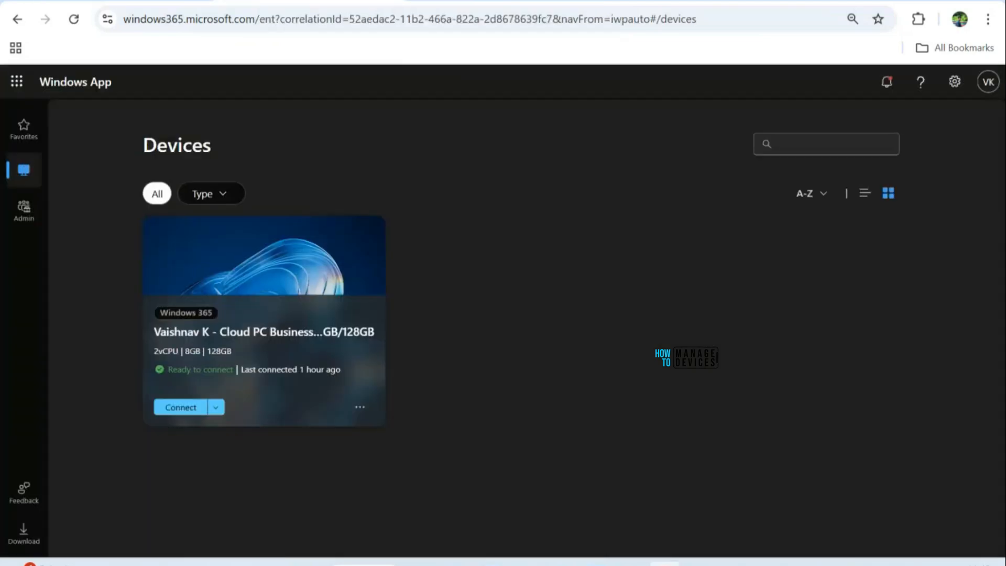
pyautogui.click(485, 2)
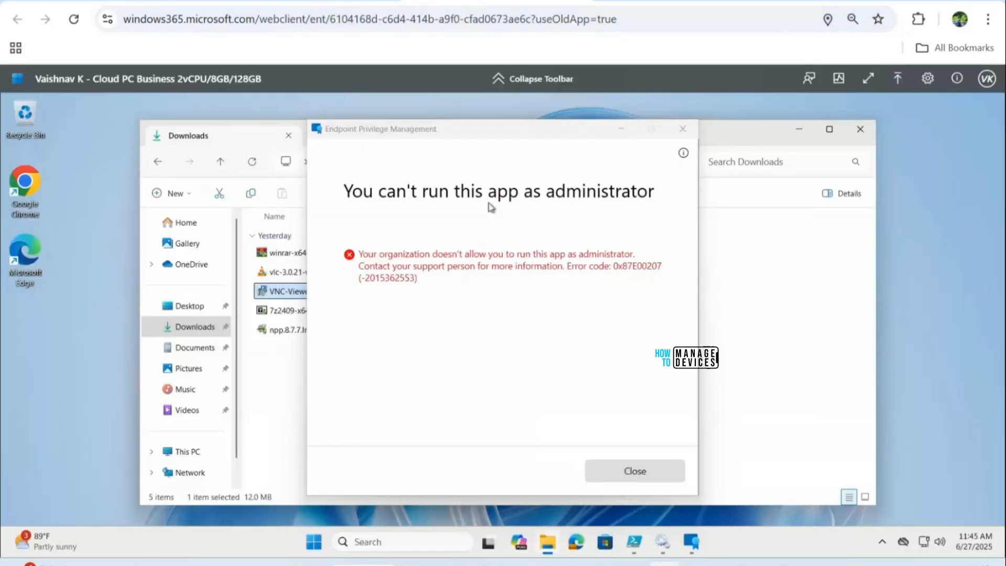